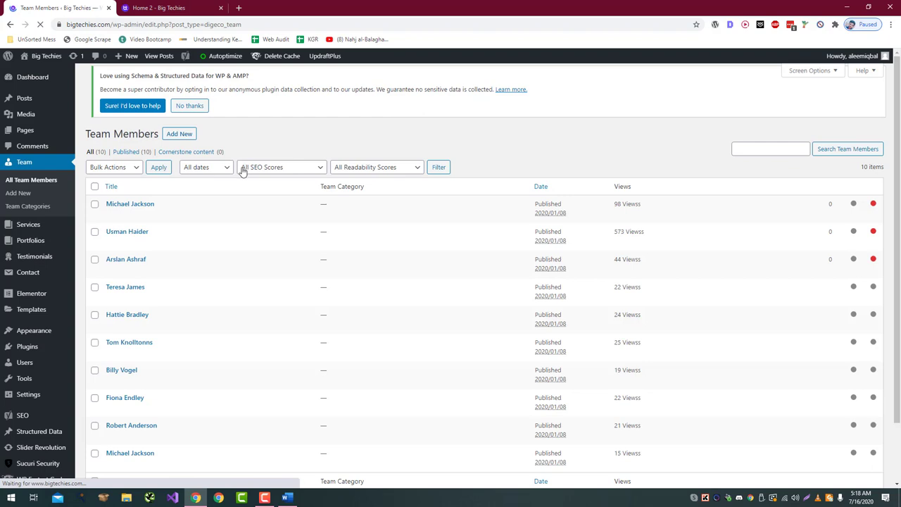
# Step: Check the team section on the live site, then open the first and third members' edit pages in new tabs
pyautogui.scroll(-1, 211, 183)
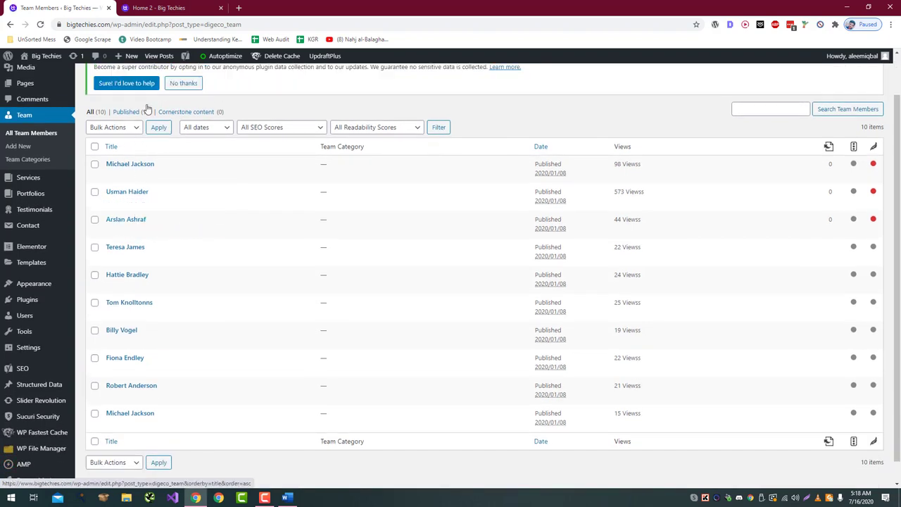
pyautogui.click(157, 8)
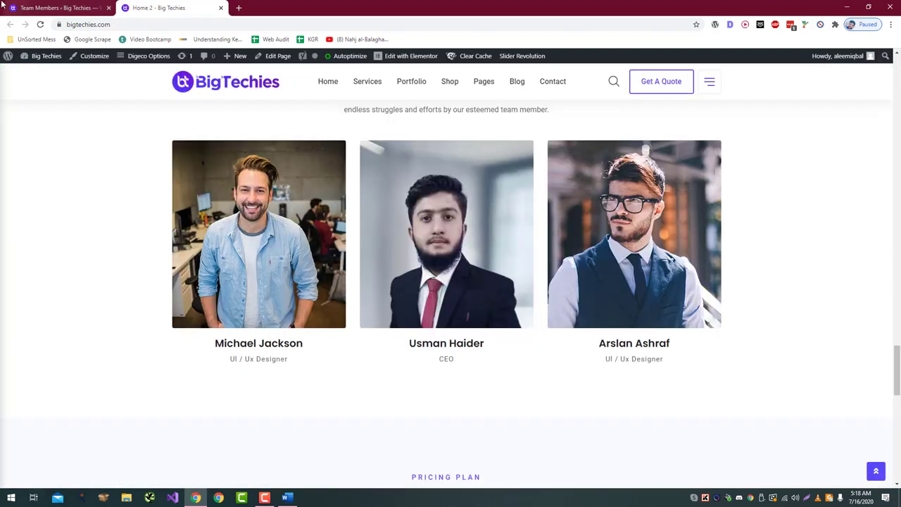
pyautogui.click(49, 8)
pyautogui.middleClick(129, 220)
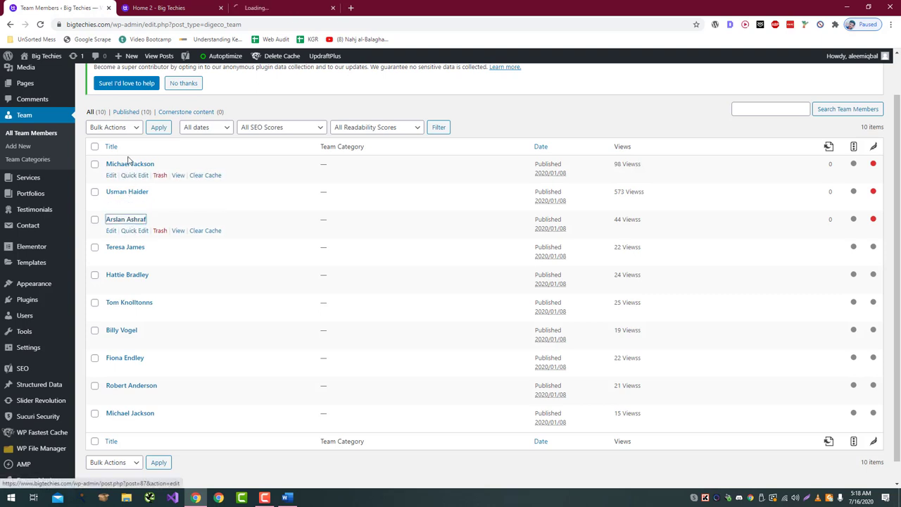
pyautogui.middleClick(129, 165)
# Step: Move the seventh through tenth team members to the Trash with the Move to Trash bulk action
pyautogui.click(95, 248)
pyautogui.click(95, 250)
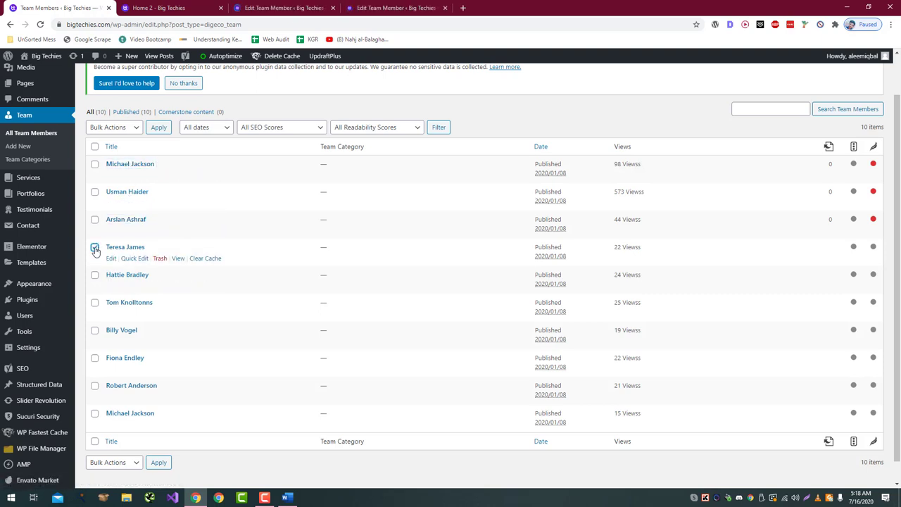
pyautogui.click(94, 331)
pyautogui.click(94, 358)
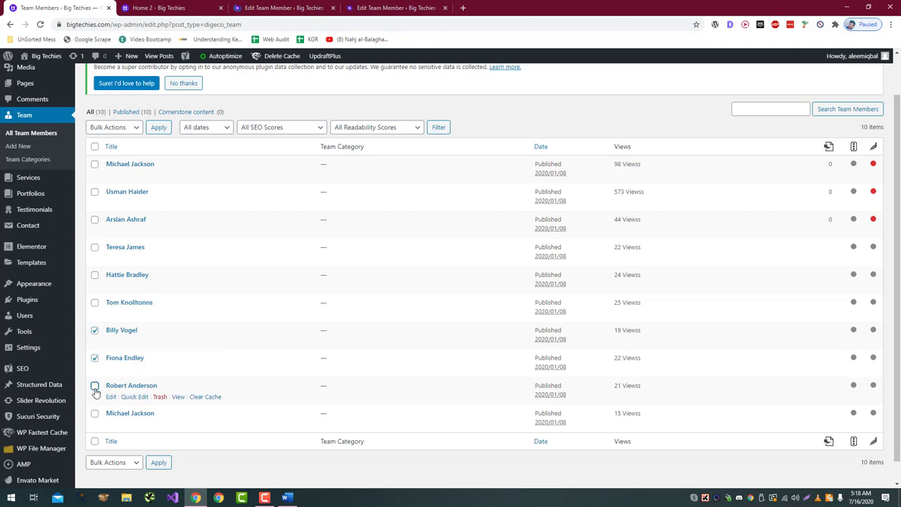
pyautogui.click(95, 386)
pyautogui.click(94, 414)
pyautogui.click(112, 127)
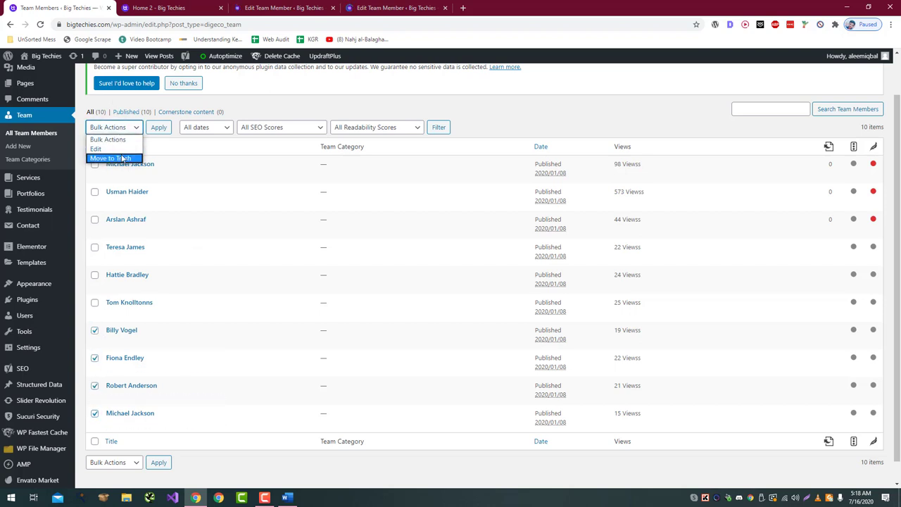
pyautogui.click(122, 159)
pyautogui.click(162, 128)
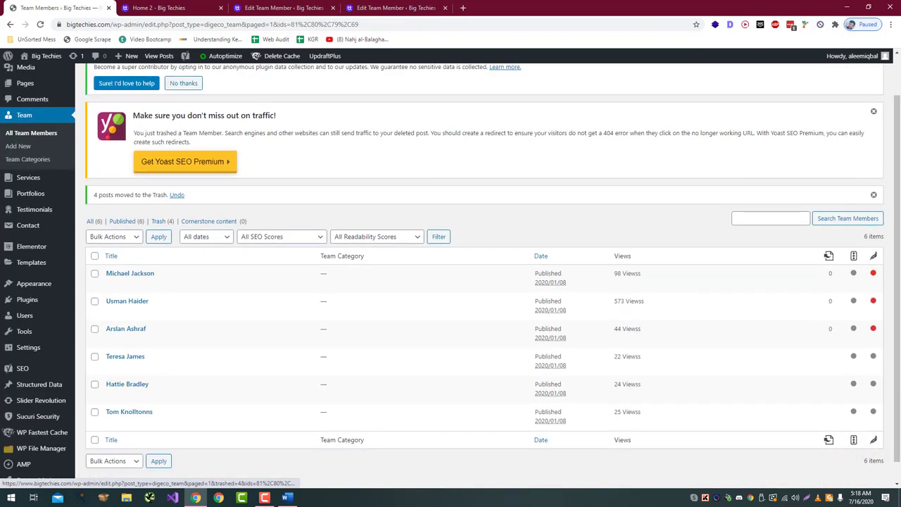
# Step: Retitle the top team member with the founder's name and update the permalink slug to match
pyautogui.middleClick(130, 273)
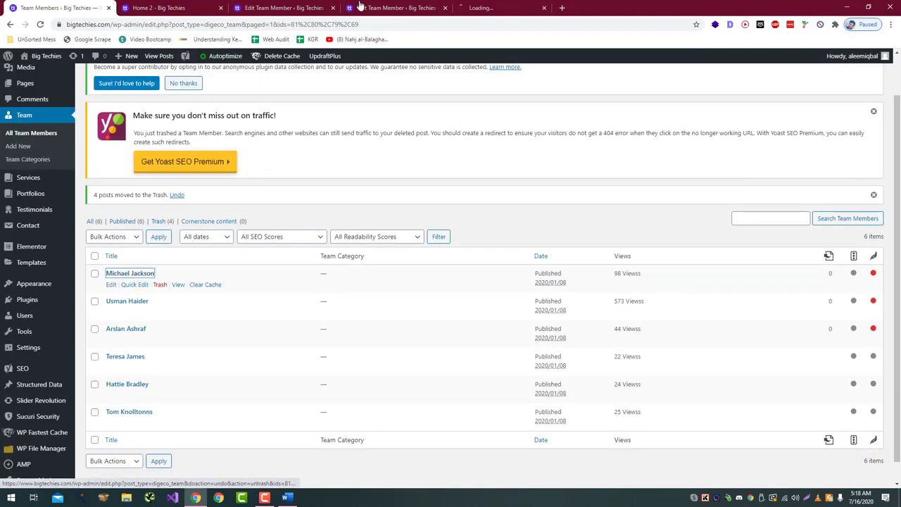
pyautogui.moveTo(360, 6); pyautogui.dragTo(197, 8)
pyautogui.tripleClick(216, 161)
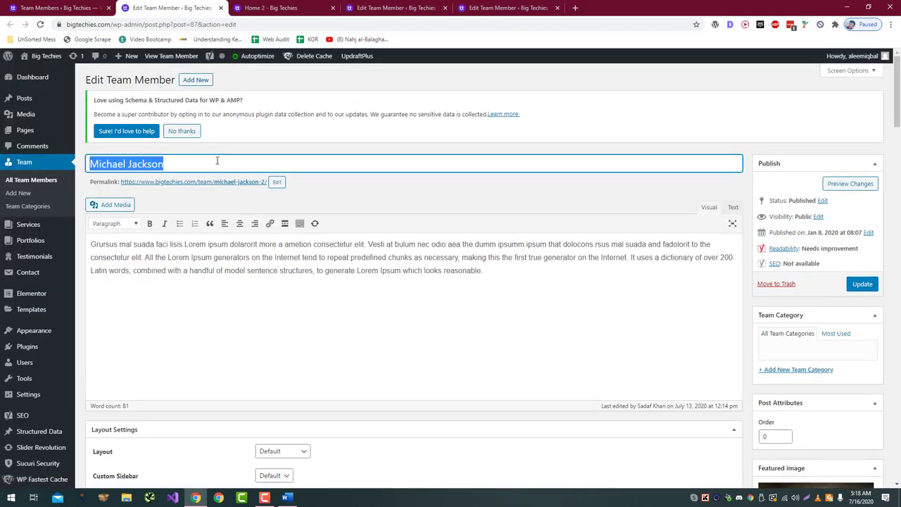
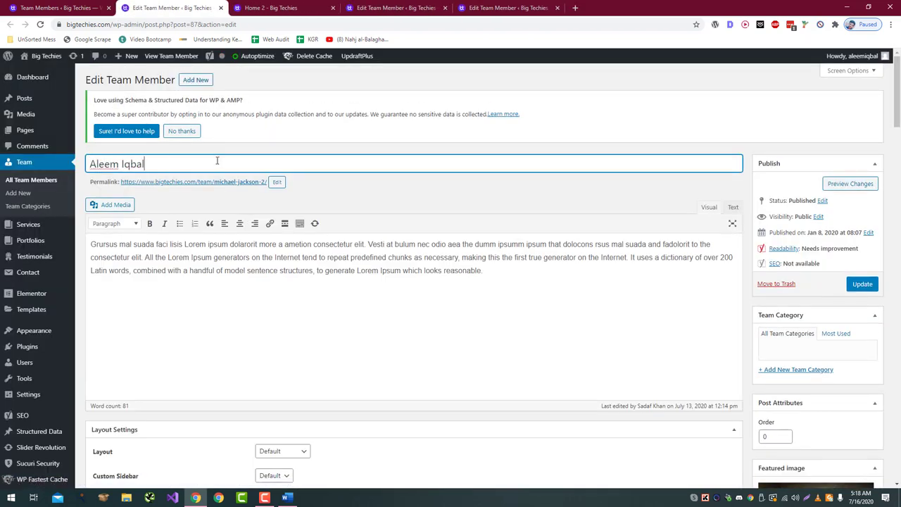
pyautogui.click(276, 182)
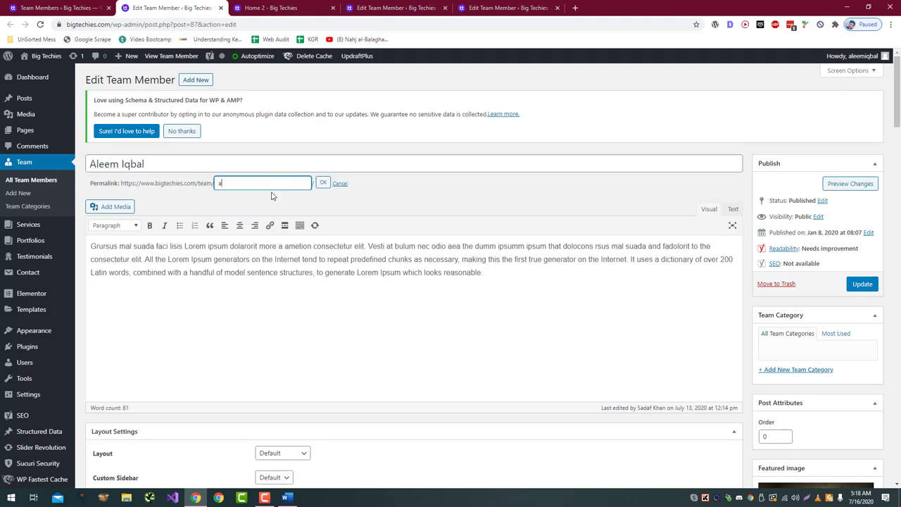
pyautogui.click(325, 184)
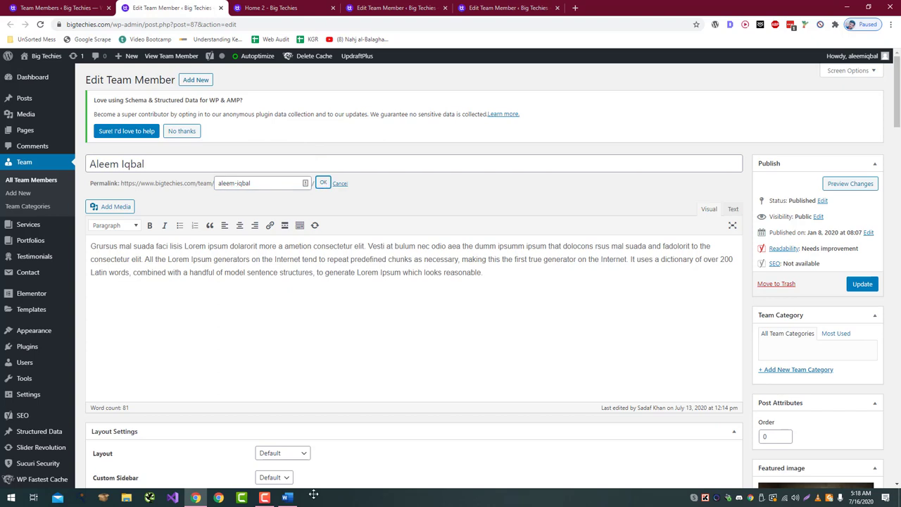
# Step: Copy the founder's two bio paragraphs from the Word document and select the placeholder bio text
pyautogui.click(288, 498)
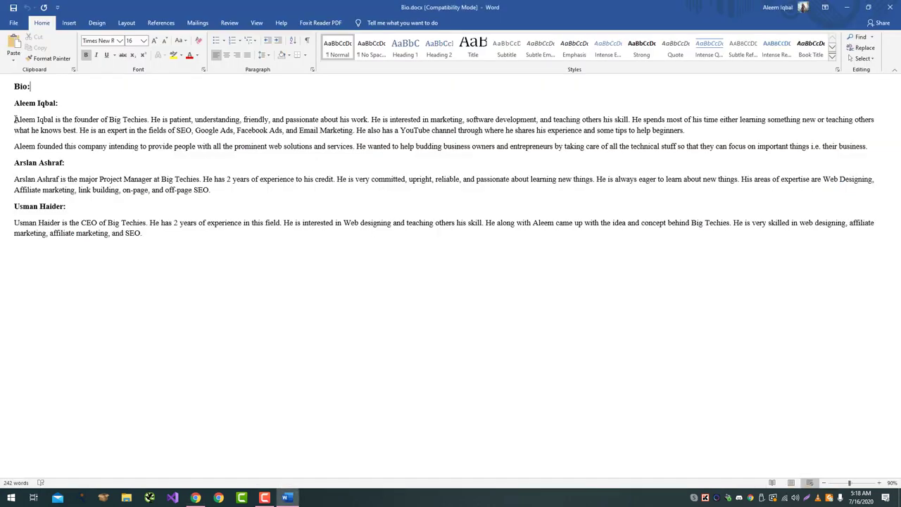
pyautogui.moveTo(14, 119); pyautogui.dragTo(880, 147)
pyautogui.hotkey('alt', 'Tab')
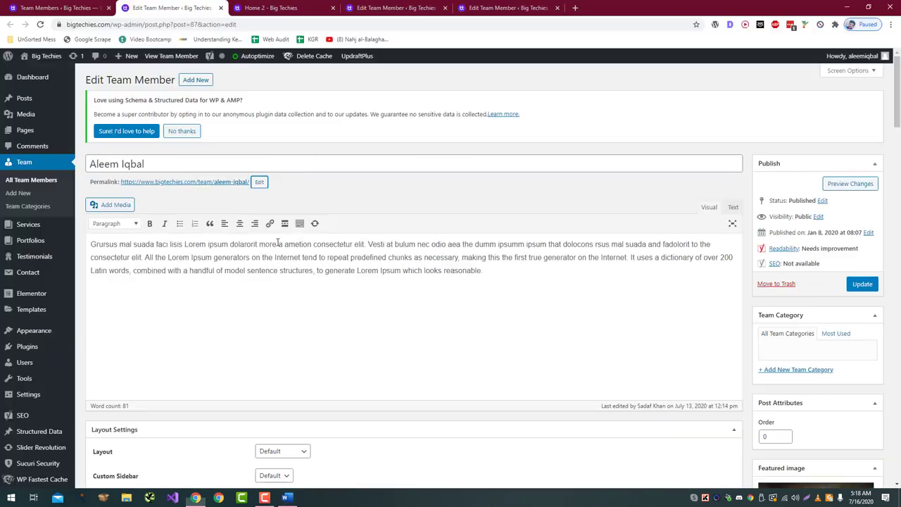
pyautogui.click(278, 243)
pyautogui.hotkey('ctrl', 'a')
# Step: Paste the founder's bio over the placeholder text and scroll down to Team Member Settings
pyautogui.hotkey('ctrl', 'v')
pyautogui.scroll(-4, 472, 120)
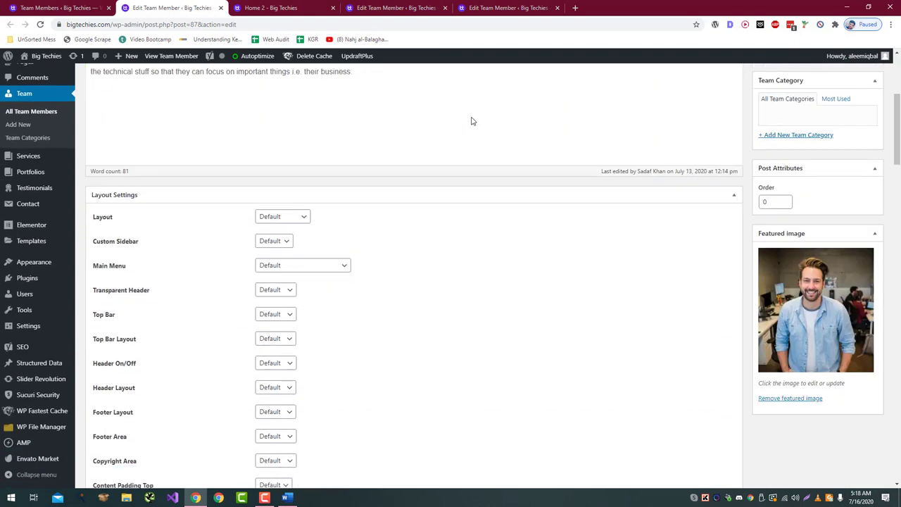
pyautogui.scroll(-1, 473, 120)
pyautogui.scroll(2, 493, 131)
pyautogui.scroll(-3, 512, 139)
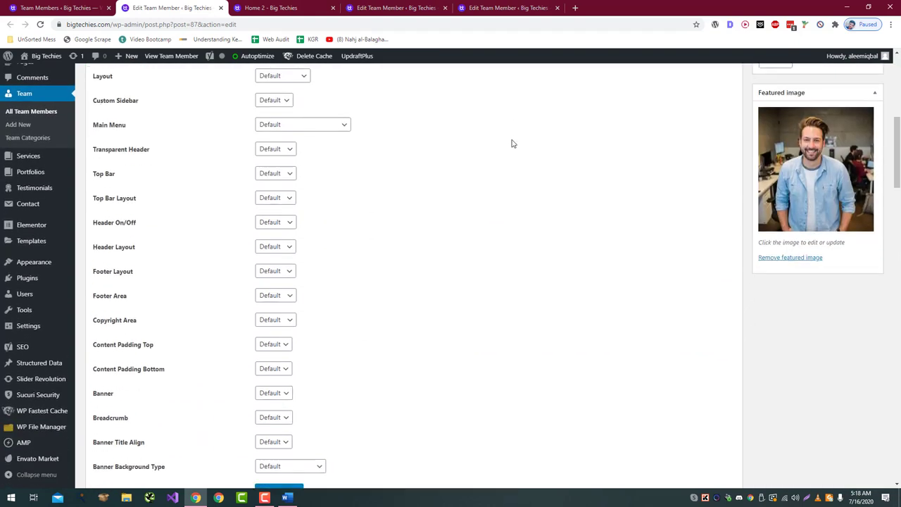
pyautogui.scroll(-5, 513, 144)
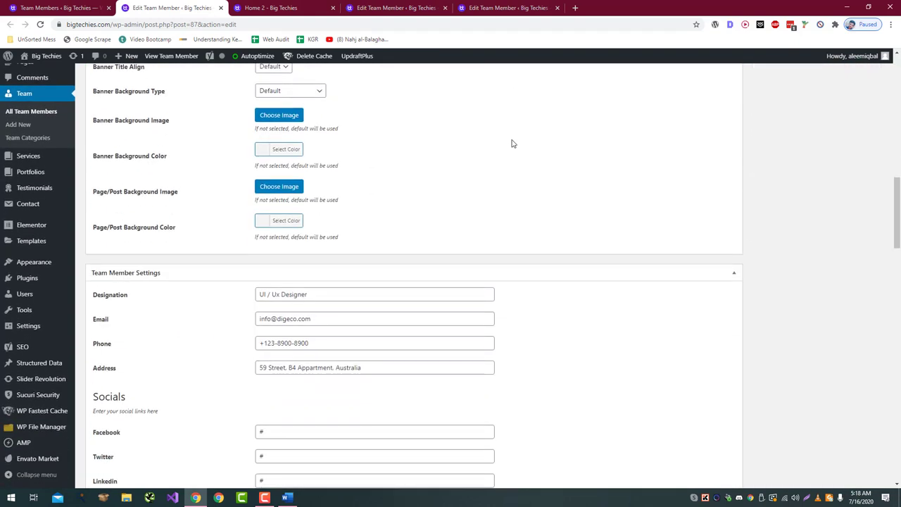
# Step: Set the designation to Founder and enter the founder's e-mail, phone number and address
pyautogui.tripleClick(385, 290)
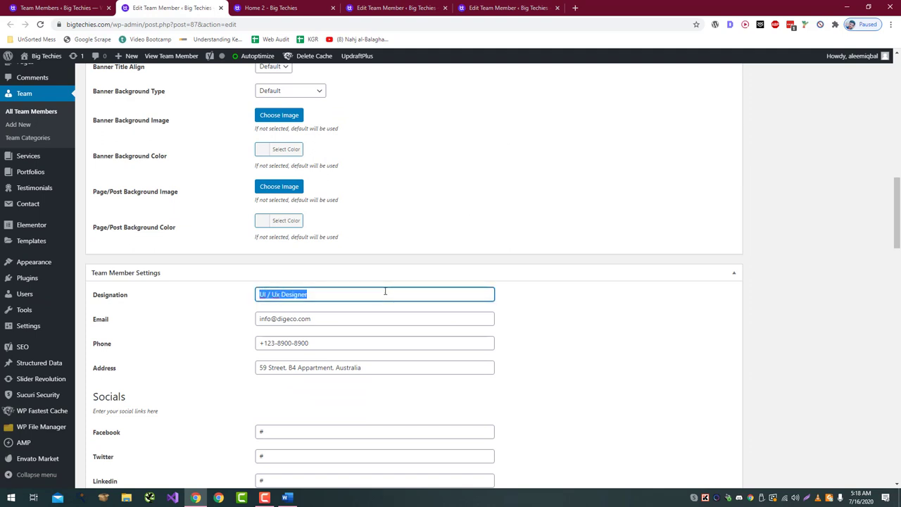
pyautogui.write('Founder')
pyautogui.press('Tab')
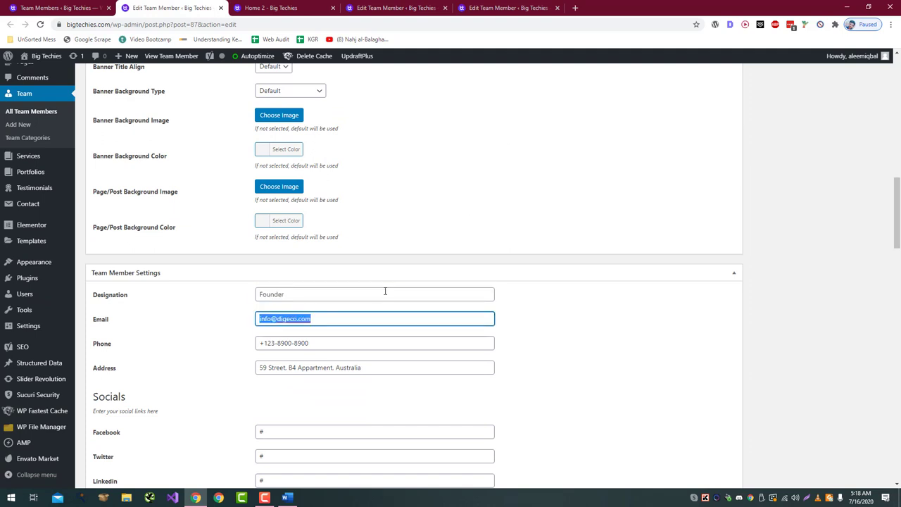
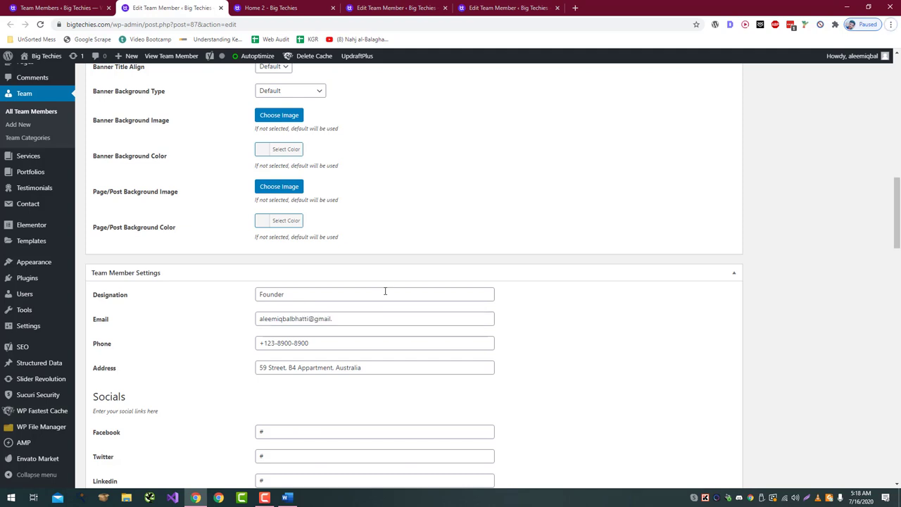
pyautogui.click(376, 314)
pyautogui.write('c')
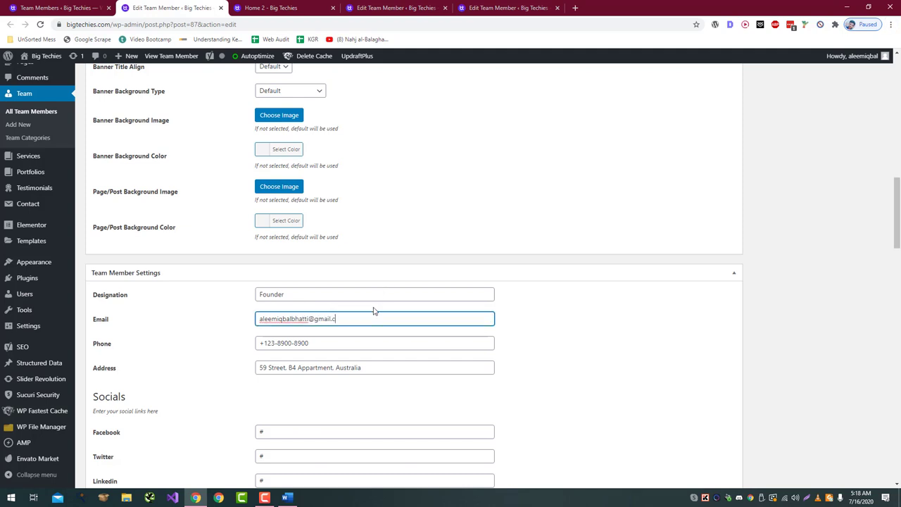
pyautogui.write('om')
pyautogui.press('Tab')
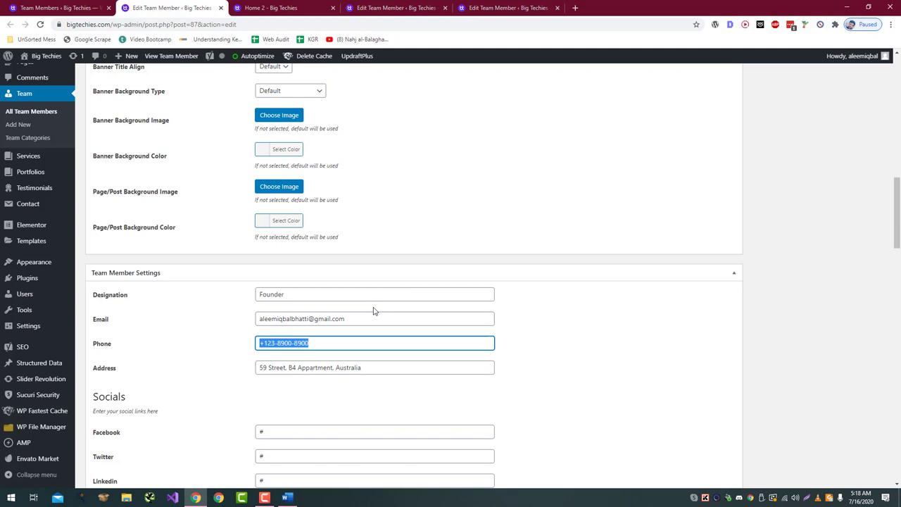
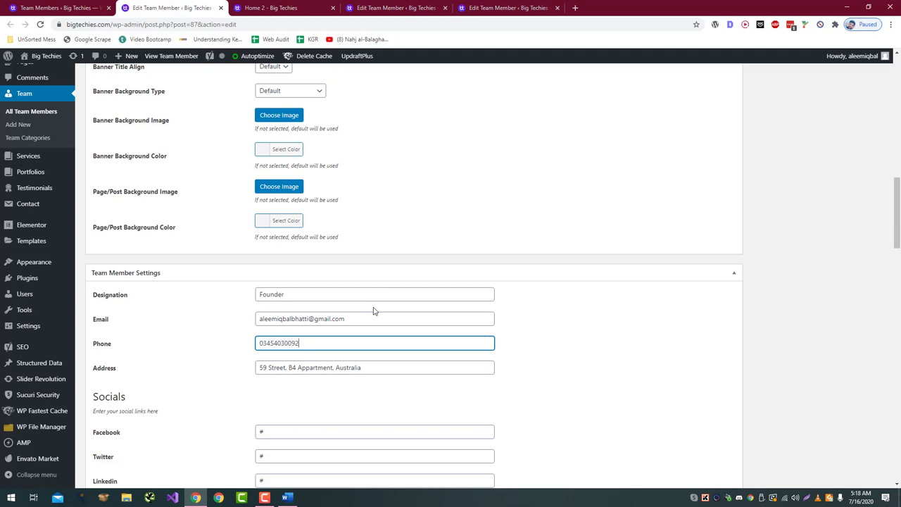
pyautogui.press('Tab')
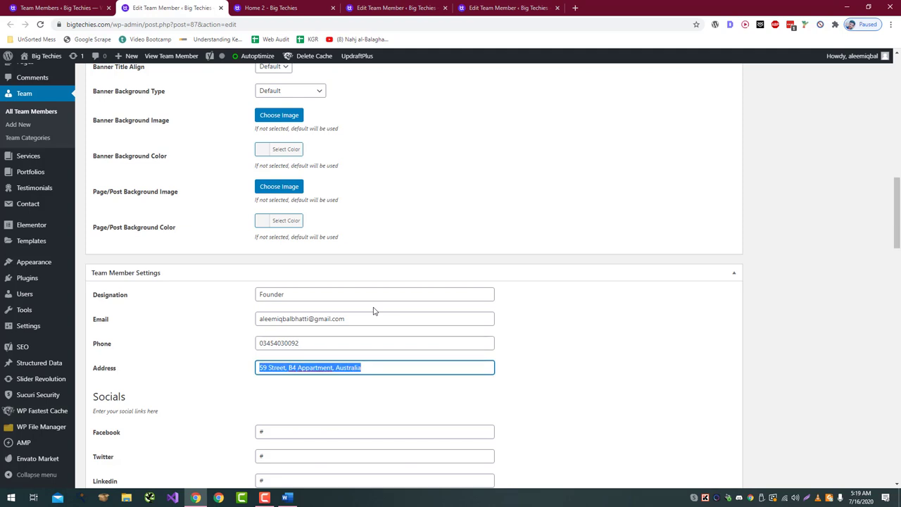
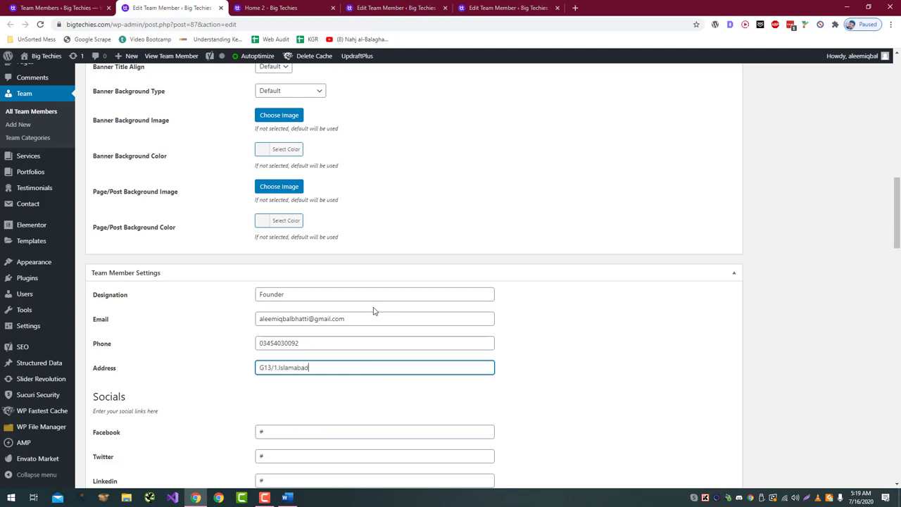
pyautogui.press('Tab')
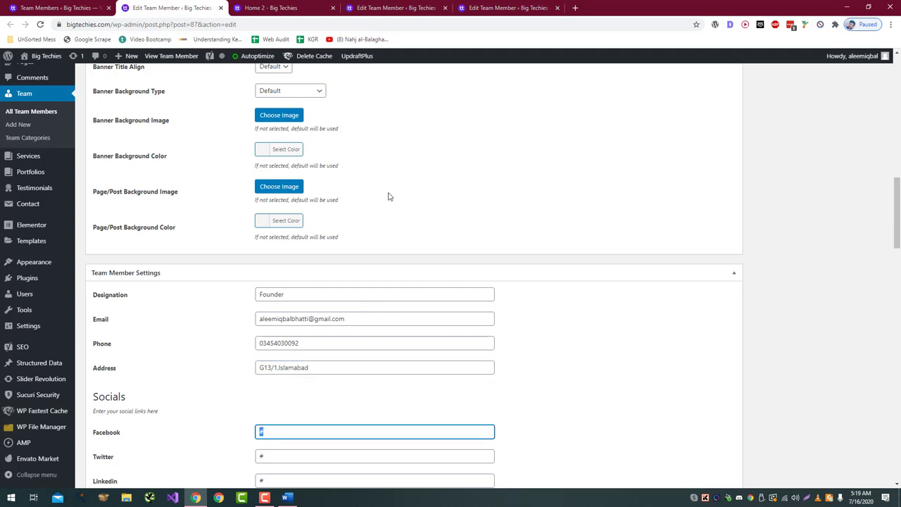
# Step: Copy the Twitter profile URL and paste it into the Twitter link field
pyautogui.scroll(-2, 466, 197)
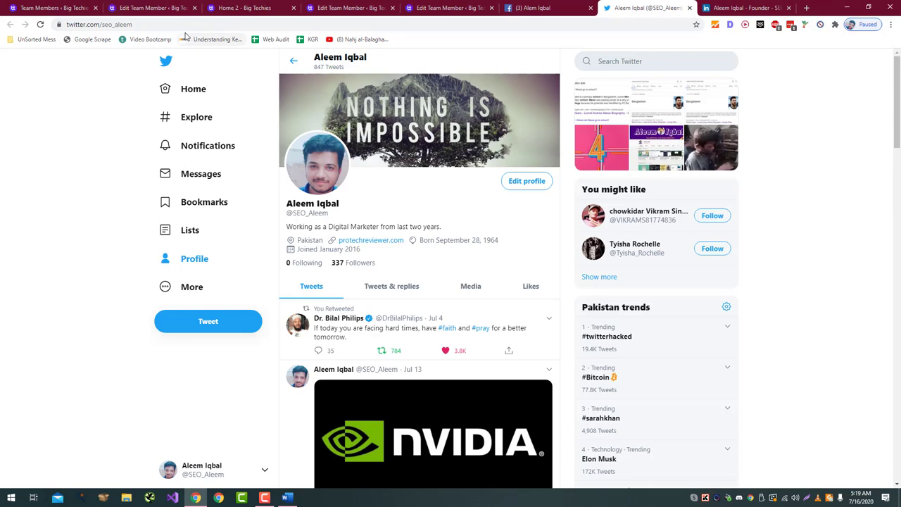
pyautogui.click(181, 25)
pyautogui.click(179, 9)
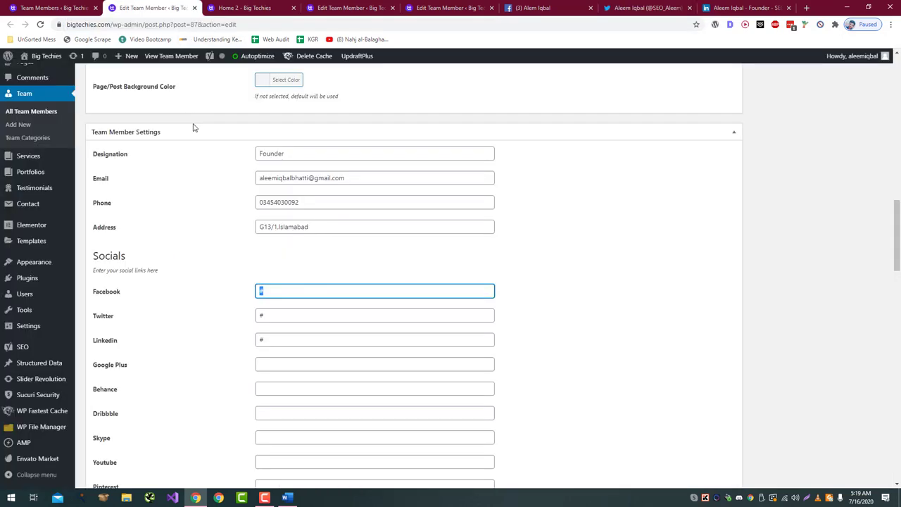
pyautogui.write('https://twitter.com/seo_aleem')
pyautogui.click(655, 8)
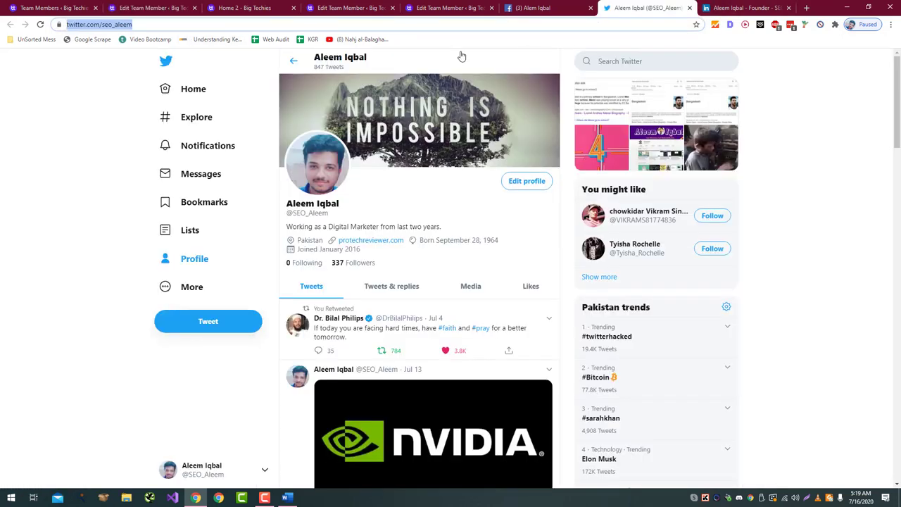
pyautogui.click(163, 7)
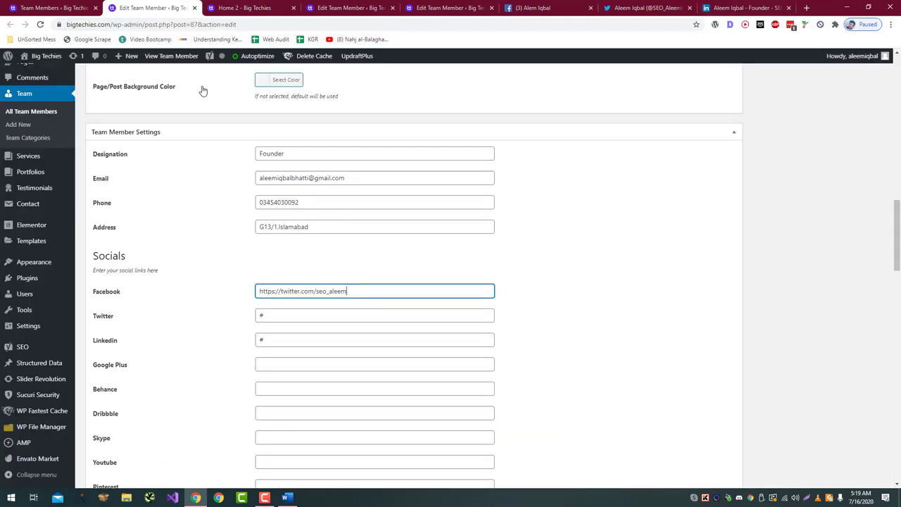
pyautogui.doubleClick(294, 312)
pyautogui.write('https://twitter.com/seo_aleem')
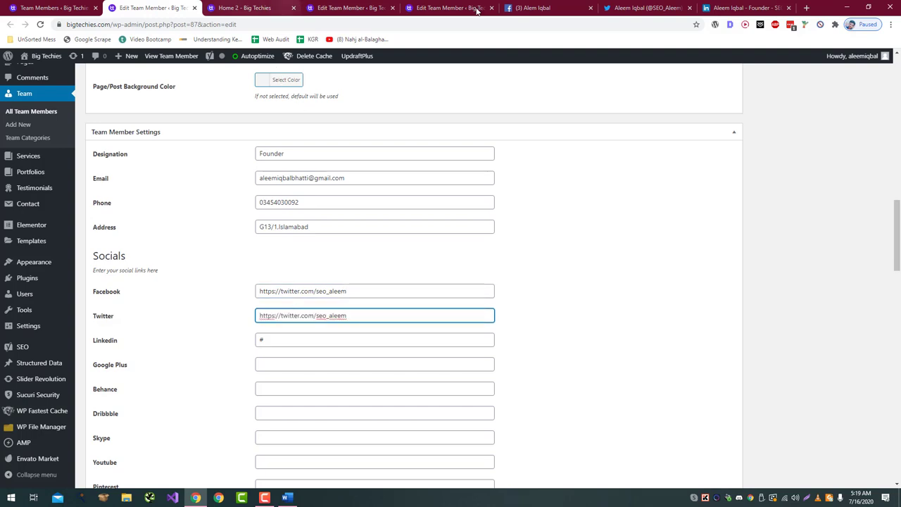
# Step: Replace the Facebook link field with the founder's Facebook profile URL
pyautogui.click(534, 8)
pyautogui.click(112, 24)
pyautogui.click(188, 9)
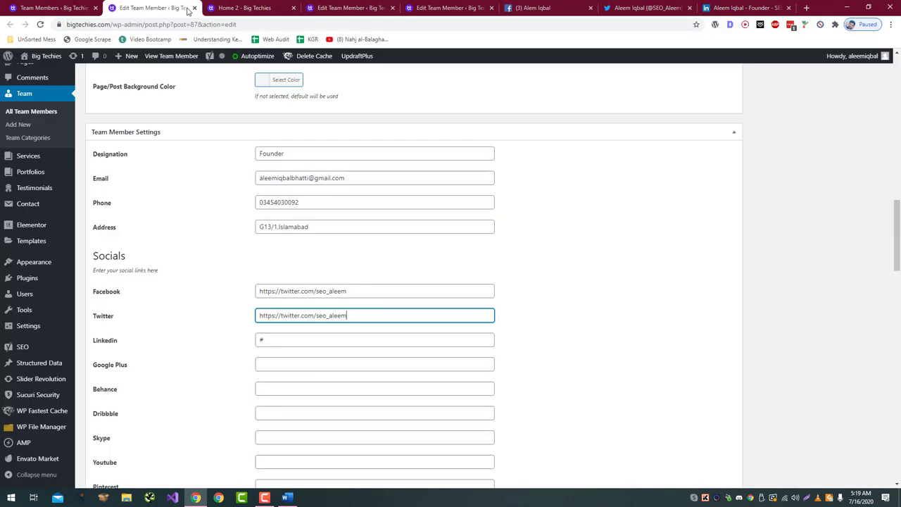
pyautogui.click(322, 292)
pyautogui.hotkey('ctrl', 'a')
pyautogui.write('https://www.facebook.com/th3.t3acher')
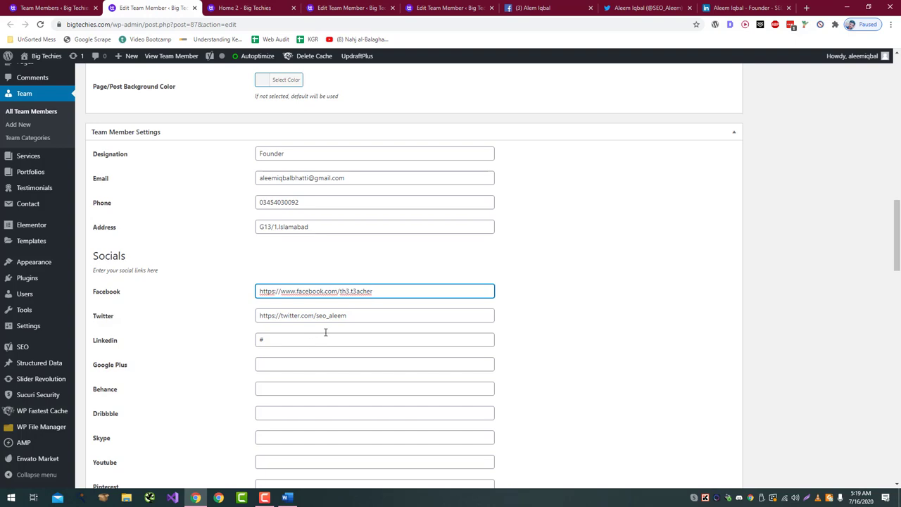
# Step: Replace the LinkedIn link field placeholder with the founder's LinkedIn profile URL
pyautogui.click(739, 8)
pyautogui.click(120, 24)
pyautogui.hotkey('ctrl', 'c')
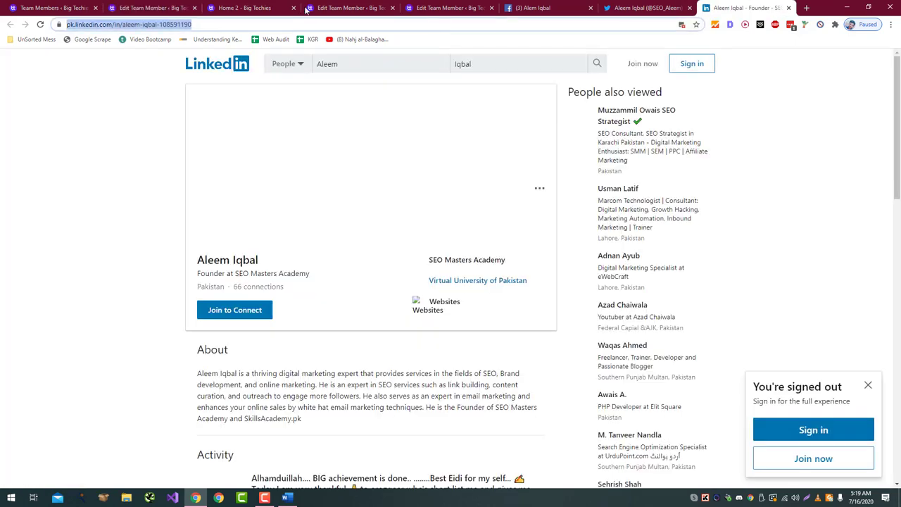
pyautogui.click(136, 6)
pyautogui.click(279, 339)
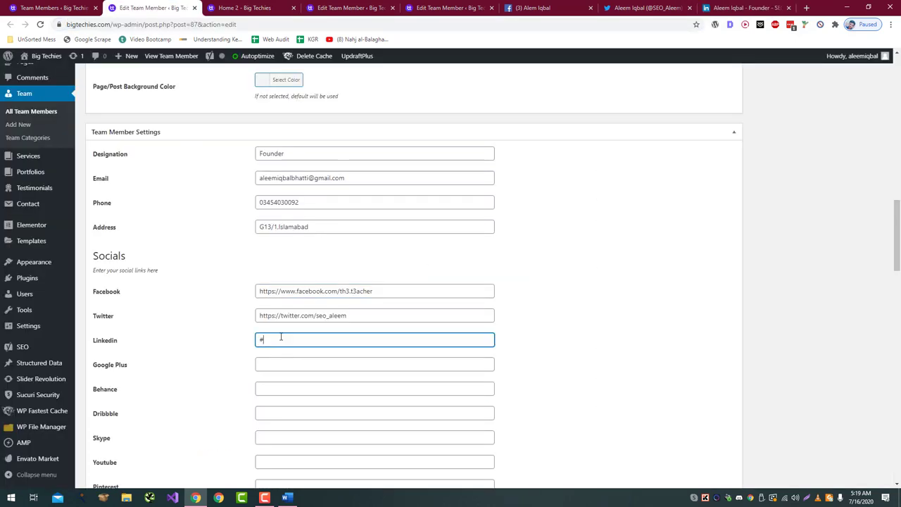
pyautogui.hotkey('ctrl', 'a')
pyautogui.hotkey('ctrl', 'v')
pyautogui.click(579, 336)
# Step: Search the web for the founder's Instagram profile and paste its link into the Instagram field
pyautogui.scroll(-1, 577, 339)
pyautogui.scroll(-1, 569, 343)
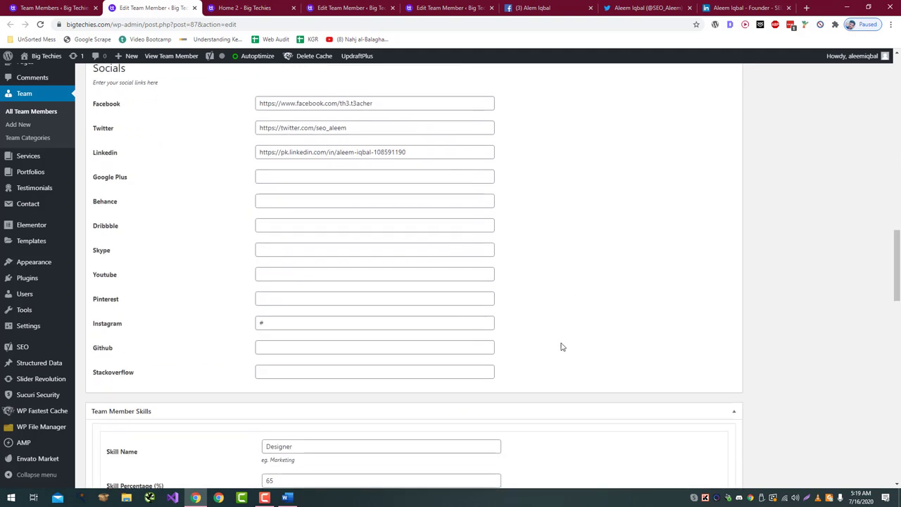
pyautogui.hotkey('ctrl', 't')
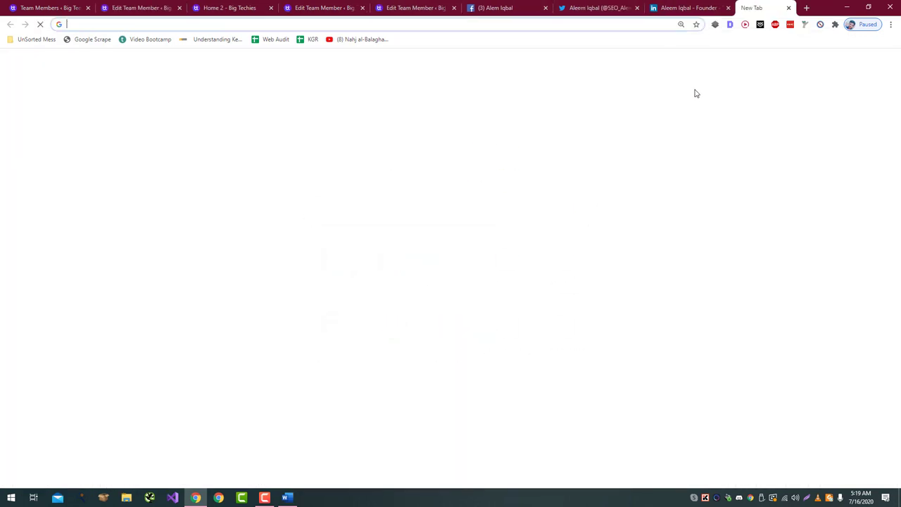
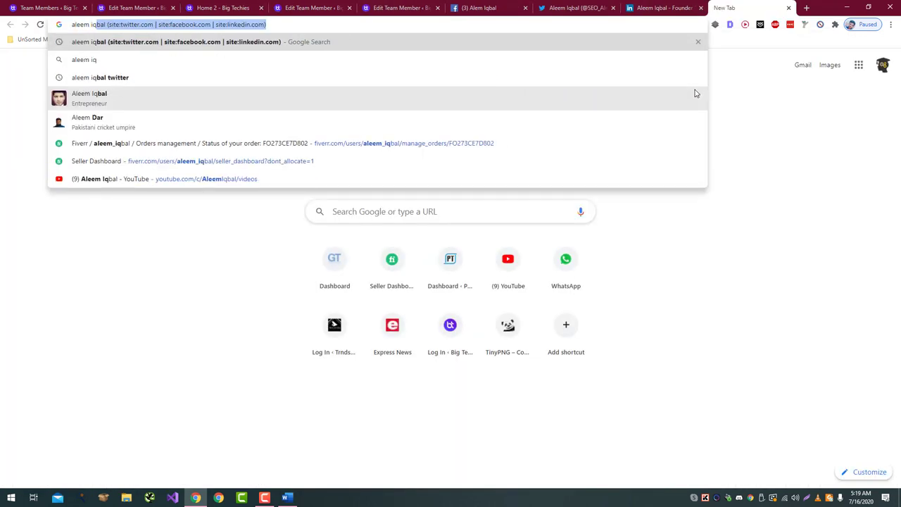
pyautogui.press('Return')
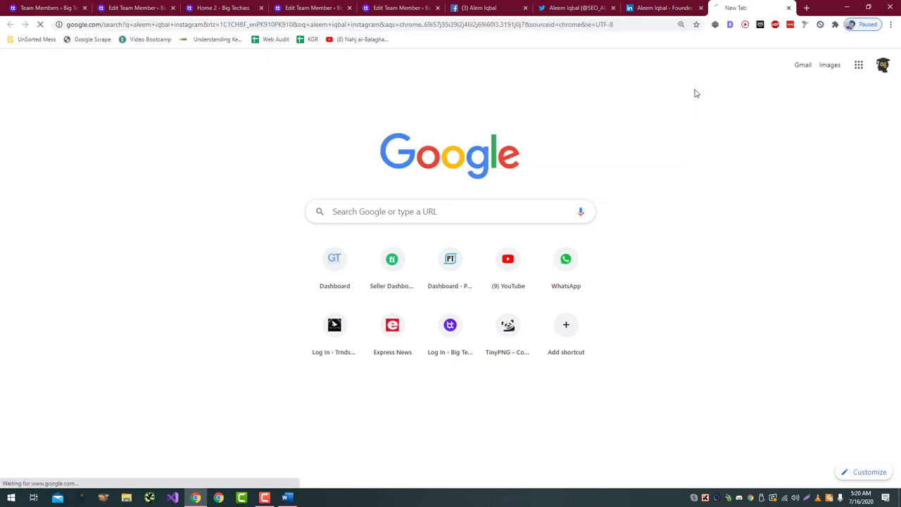
pyautogui.hotkey('ctrl', 'w')
pyautogui.write('https://www.instagram.com/aleemiqbalseo/')
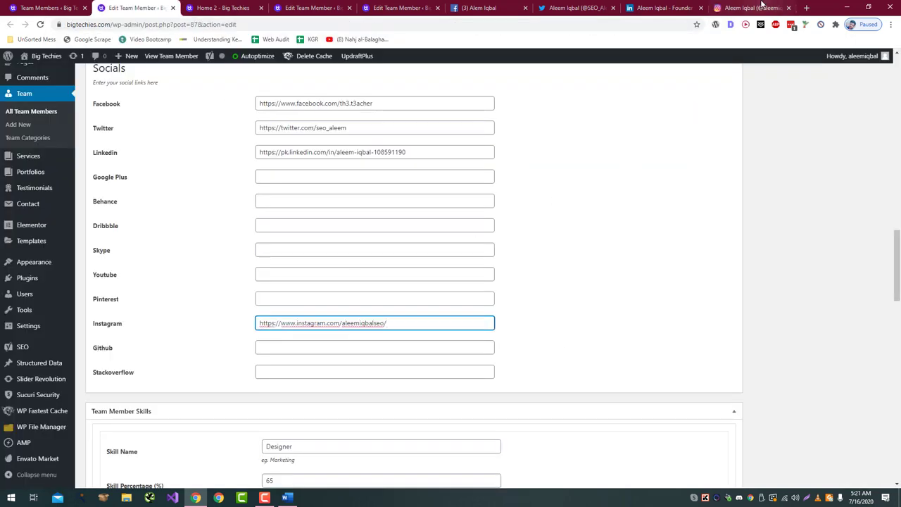
# Step: Rename the Designer skill to SEO and the Graphics skill to Software Development
pyautogui.scroll(-5, 657, 129)
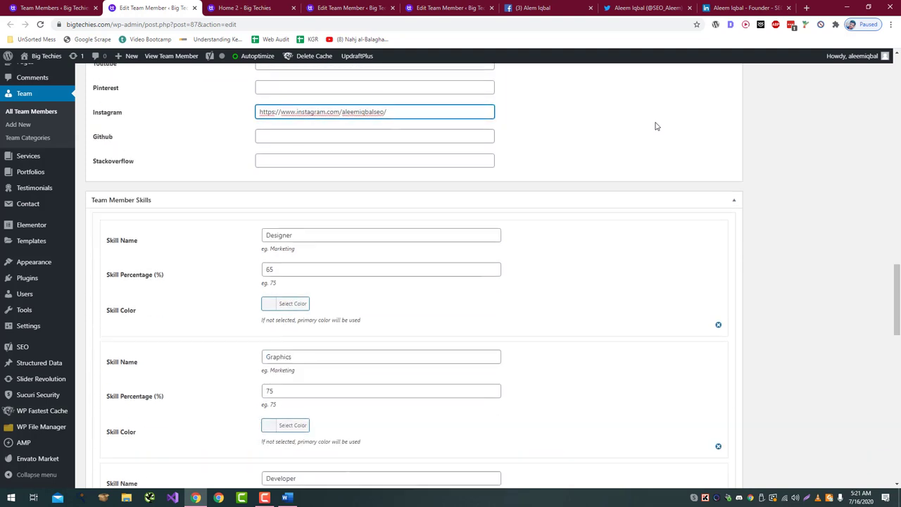
pyautogui.doubleClick(428, 120)
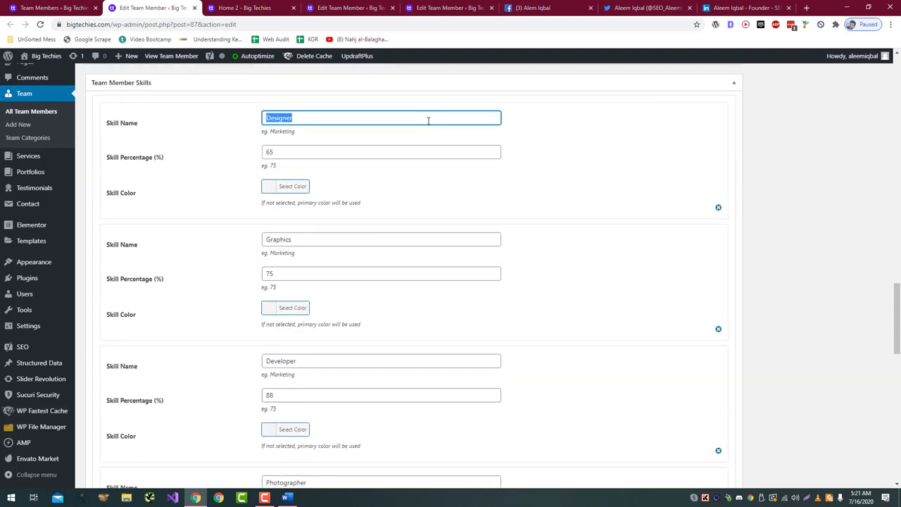
pyautogui.write('SEO')
pyautogui.press('Tab')
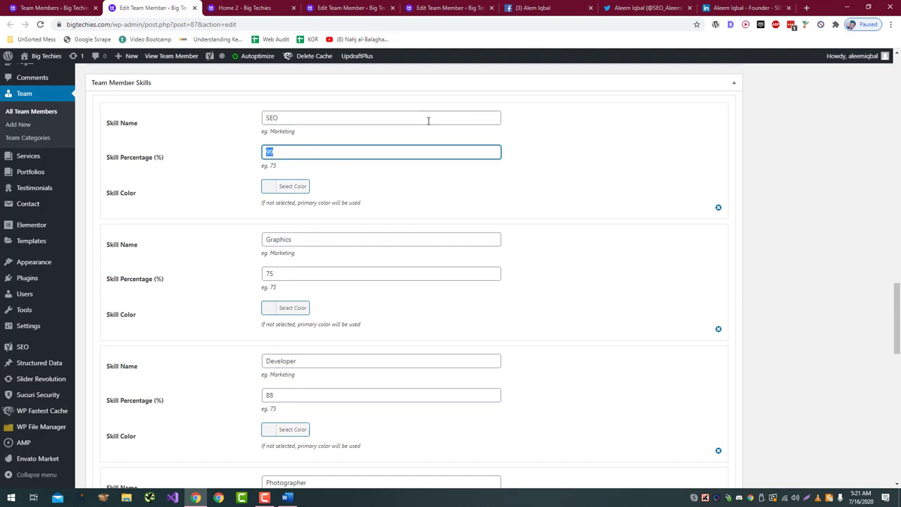
pyautogui.press('Tab')
pyautogui.press('Tab')
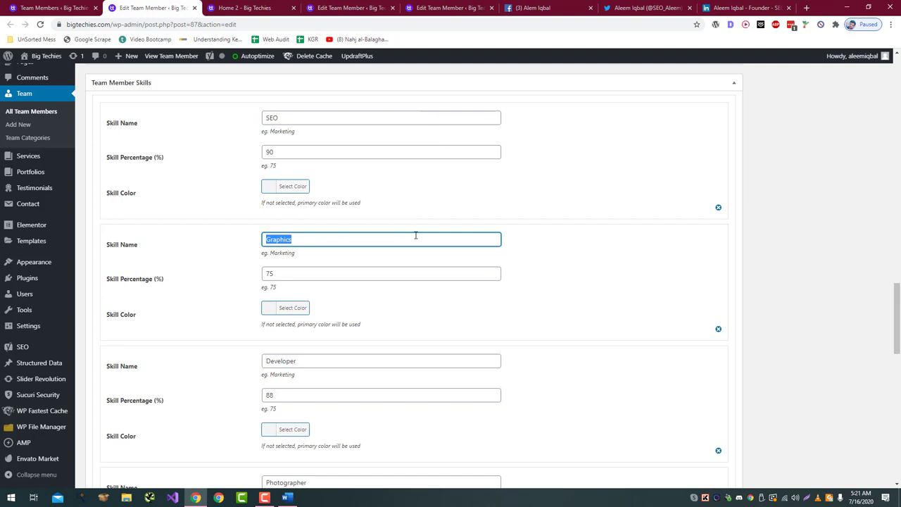
pyautogui.write('Software Develop')
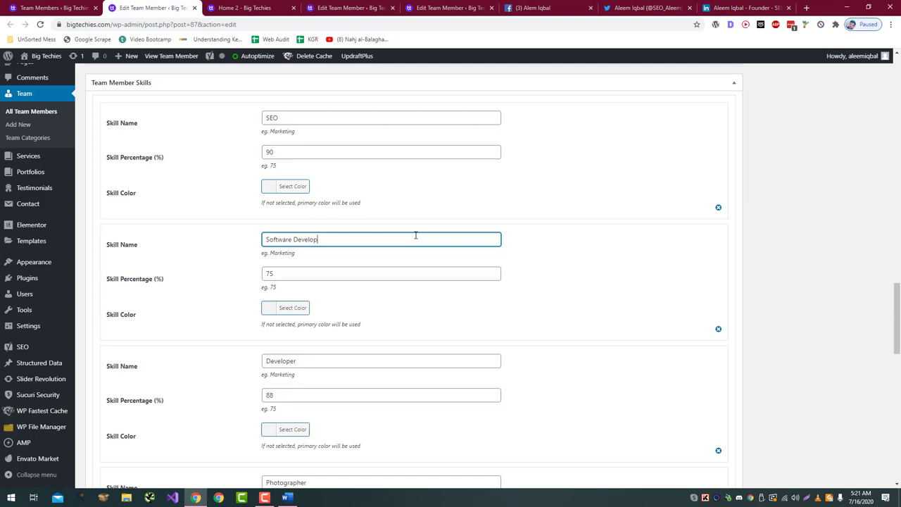
pyautogui.write('ment')
pyautogui.press('Tab')
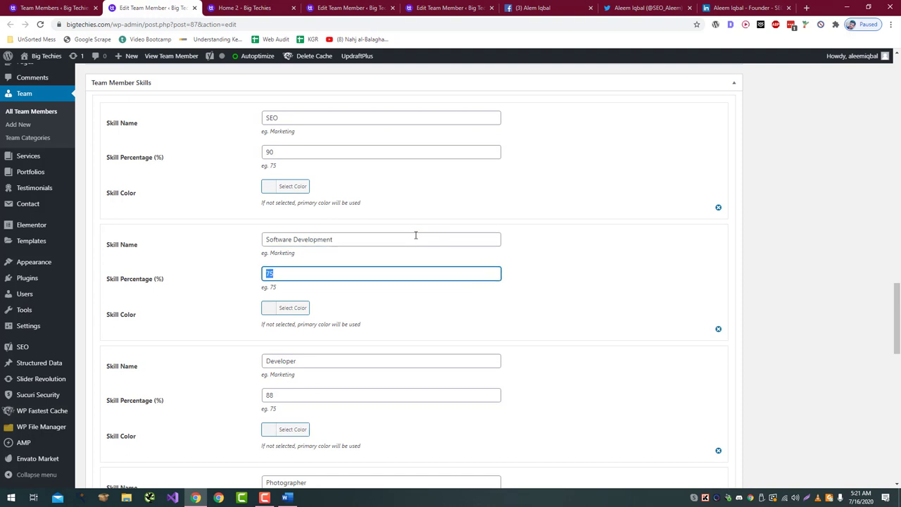
# Step: Rename the Developer skill to Web Development at 90% and the Photographer skill to Teaching
pyautogui.press('Tab')
pyautogui.press('Tab')
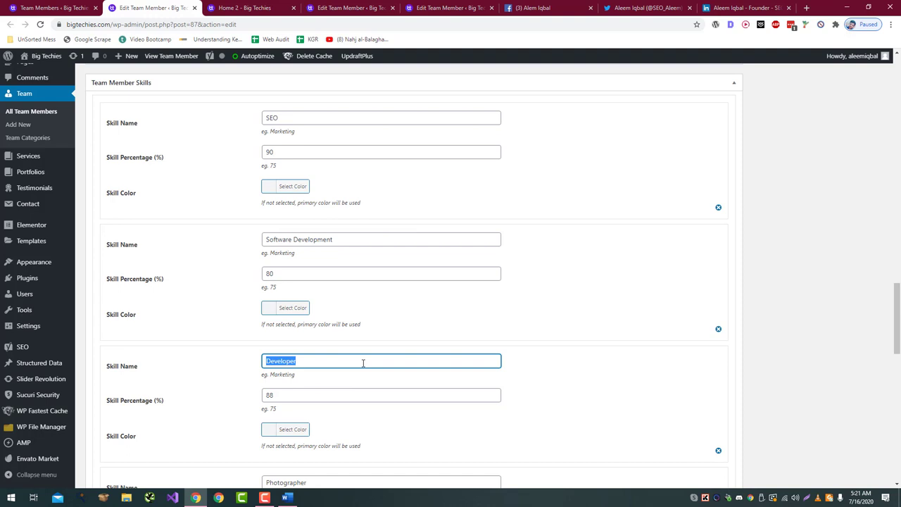
pyautogui.write('Web Development')
pyautogui.press('Tab')
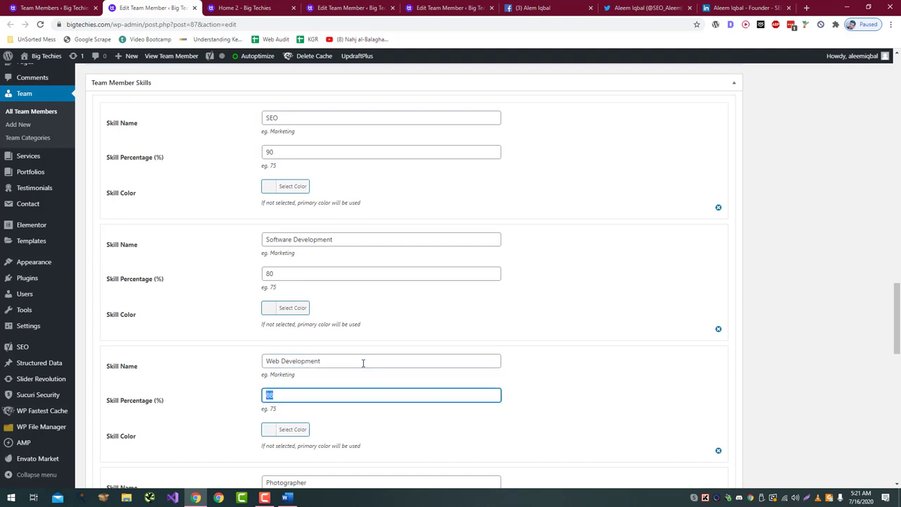
pyautogui.write('90')
pyautogui.scroll(-2, 358, 348)
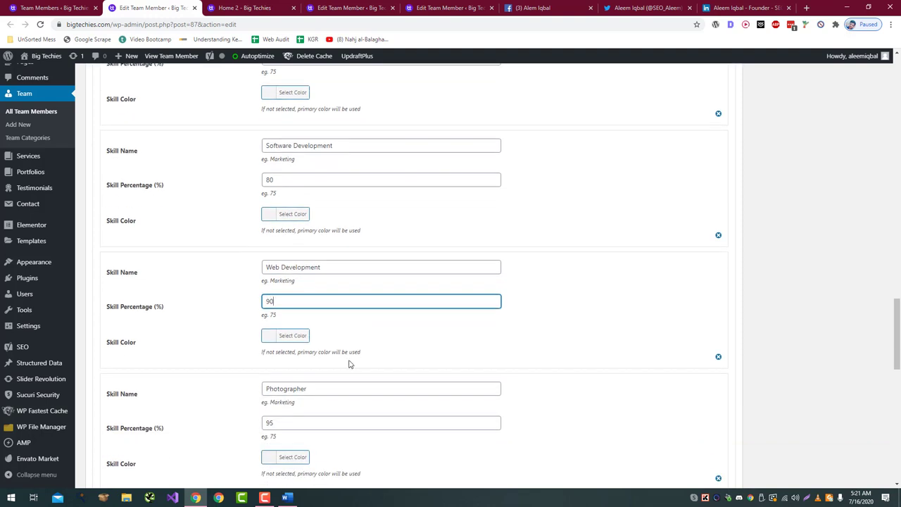
pyautogui.doubleClick(347, 387)
pyautogui.scroll(-3, 357, 376)
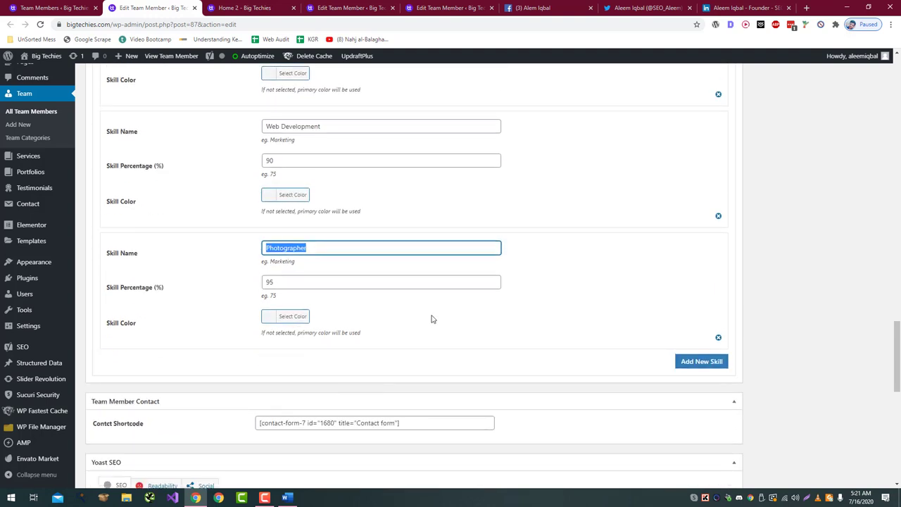
pyautogui.write('Teaching')
pyautogui.scroll(-8, 314, 285)
pyautogui.scroll(10, 314, 289)
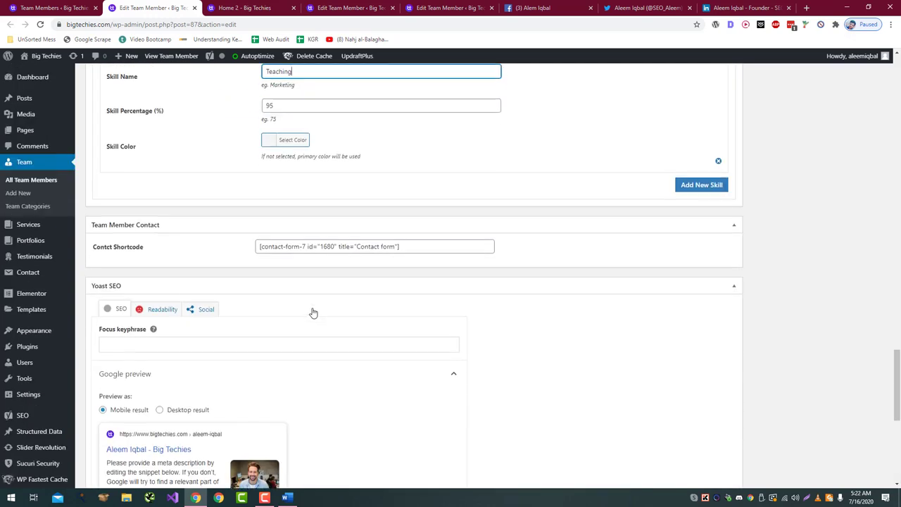
pyautogui.scroll(15, 313, 311)
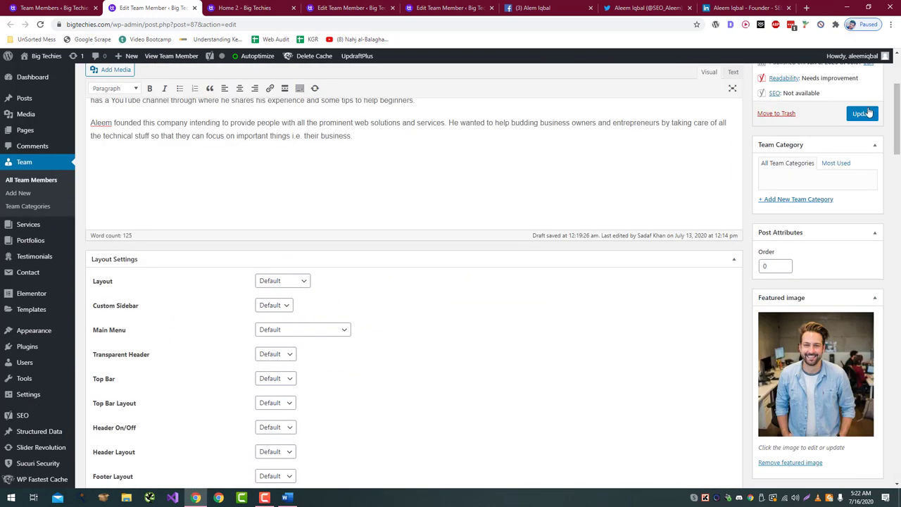
# Step: Save the team member with Update and view the live profile page via View post
pyautogui.click(862, 114)
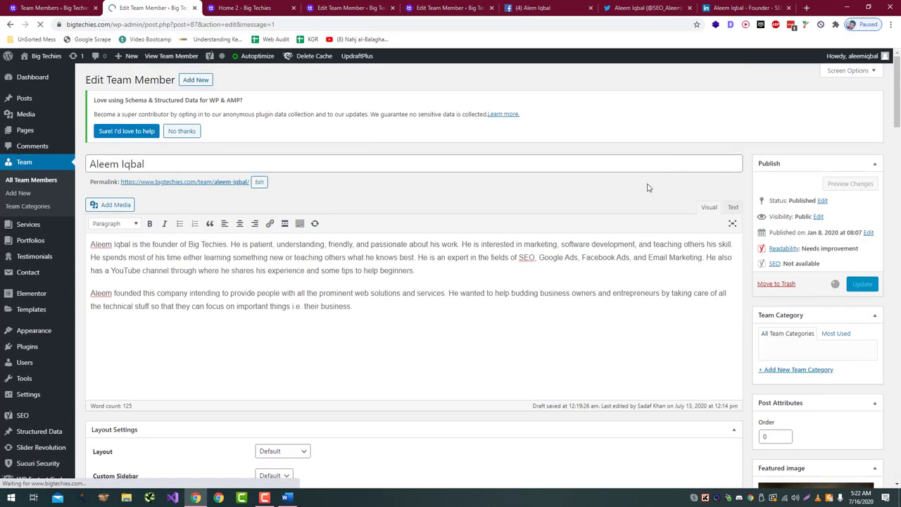
pyautogui.click(144, 163)
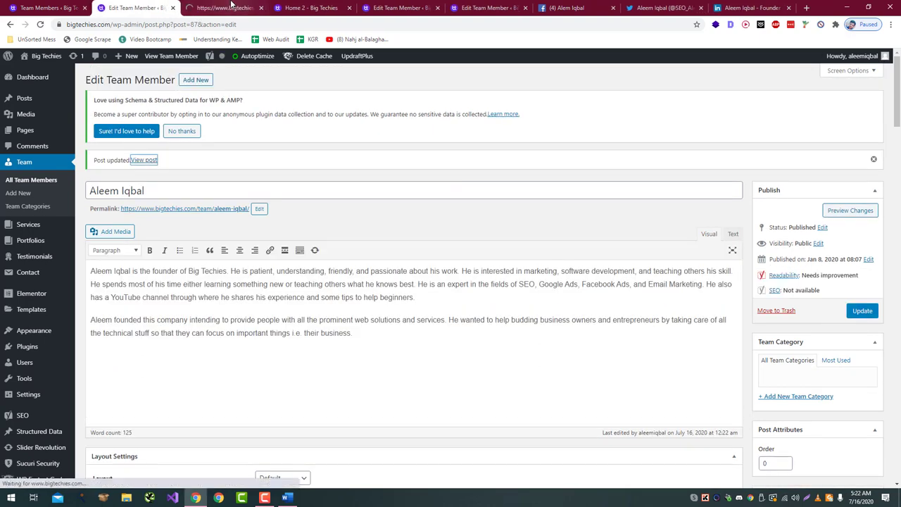
pyautogui.scroll(-2, 385, 233)
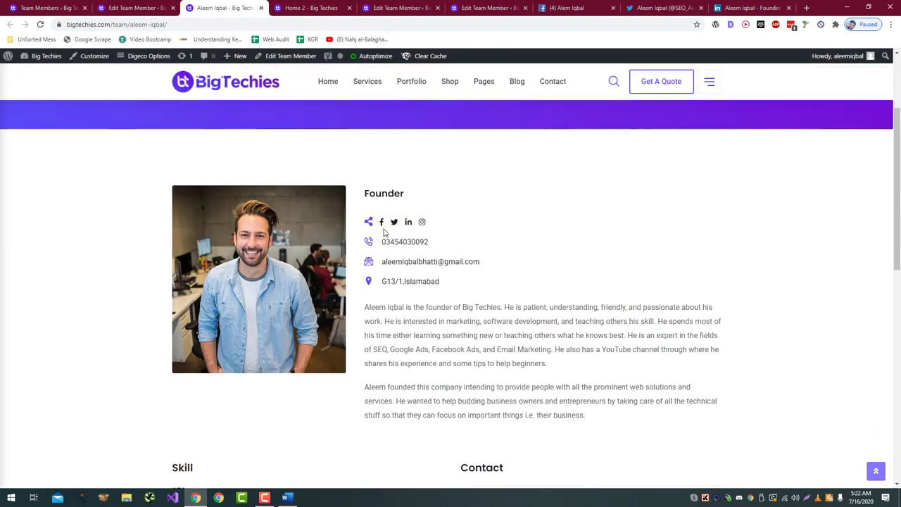
pyautogui.scroll(-5, 396, 227)
# Step: Return to the Edit Team Member tab and scroll through the form
pyautogui.hotkey('ctrl', 'pageup')
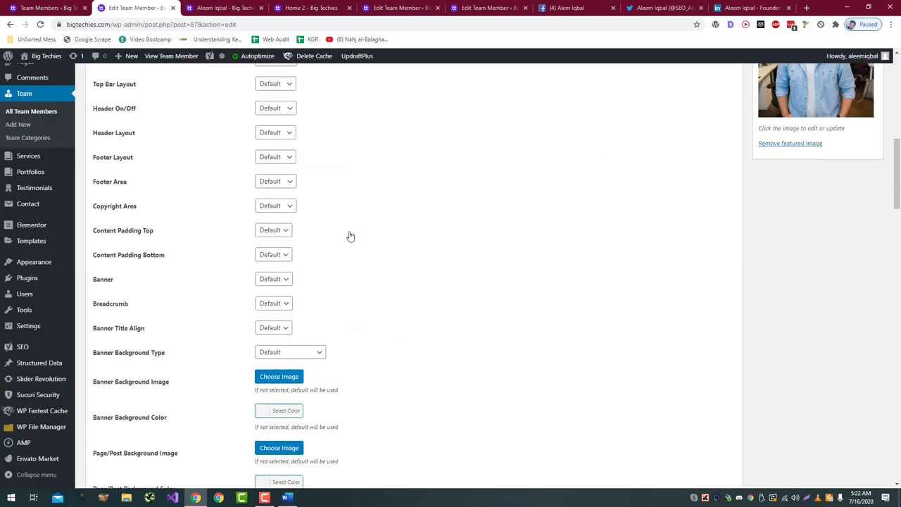
pyautogui.scroll(-5, 350, 236)
pyautogui.scroll(8, 350, 234)
pyautogui.scroll(-12, 350, 233)
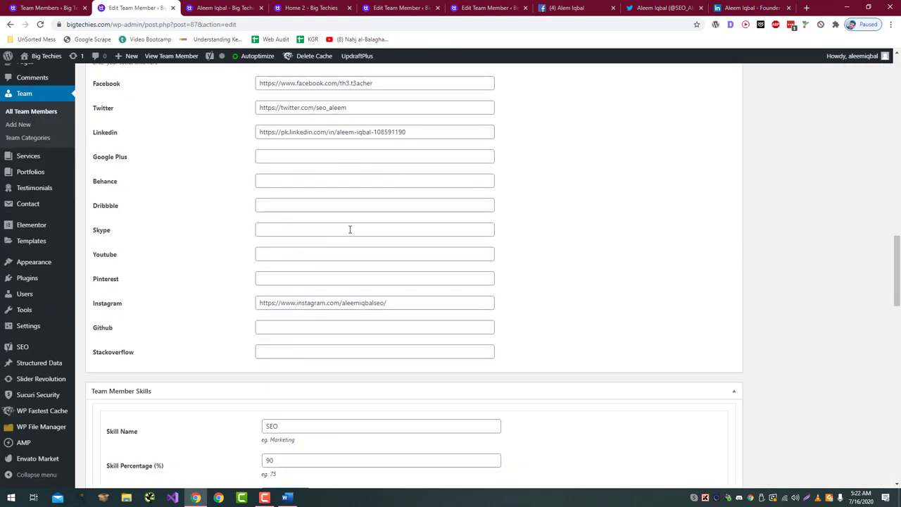
# Step: Set skill colours: SEO green, Software Development purple, Web Development blue, Teaching red
pyautogui.click(287, 212)
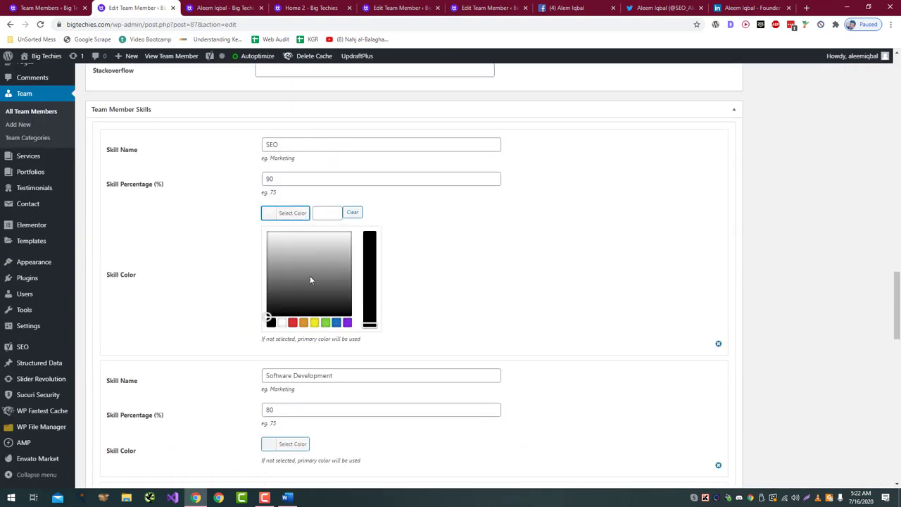
pyautogui.click(330, 323)
pyautogui.scroll(-2, 469, 314)
pyautogui.click(287, 193)
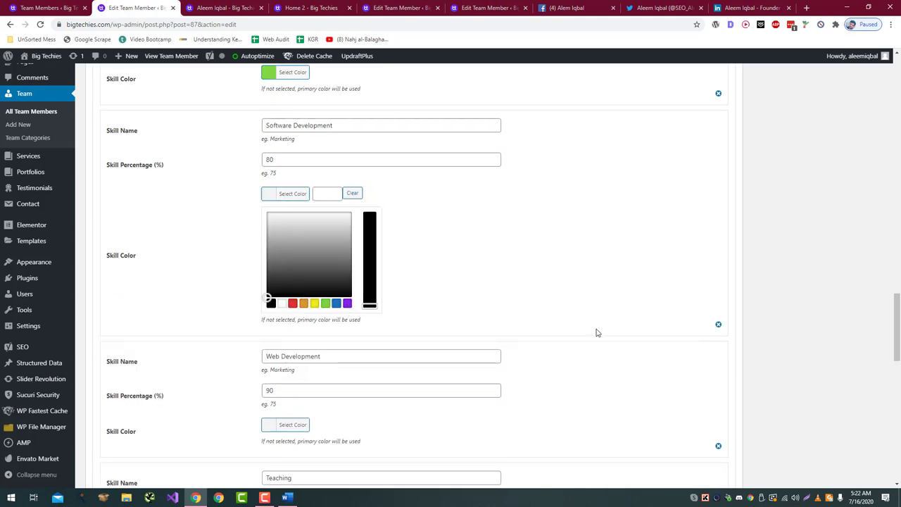
pyautogui.click(347, 305)
pyautogui.scroll(-4, 432, 298)
pyautogui.click(286, 127)
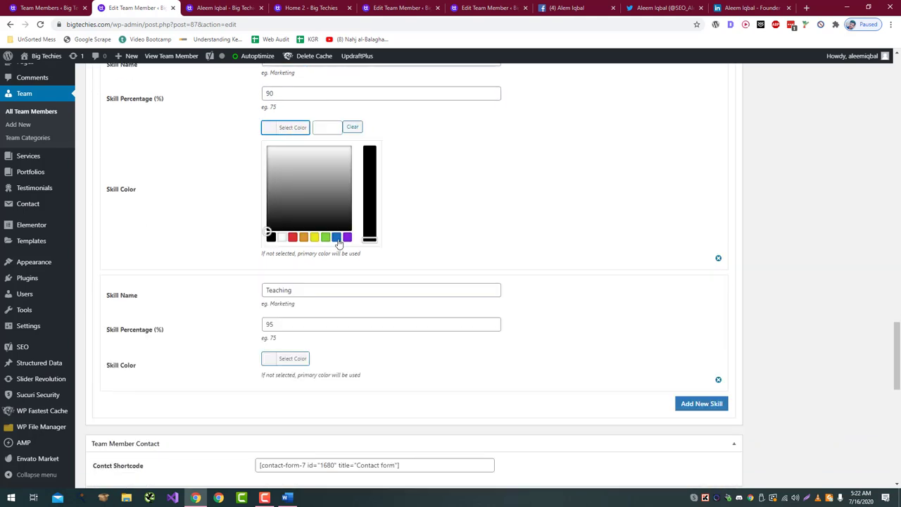
pyautogui.click(336, 237)
pyautogui.click(291, 360)
pyautogui.click(290, 359)
pyautogui.scroll(3, 585, 283)
pyautogui.click(585, 283)
pyautogui.scroll(-10, 586, 284)
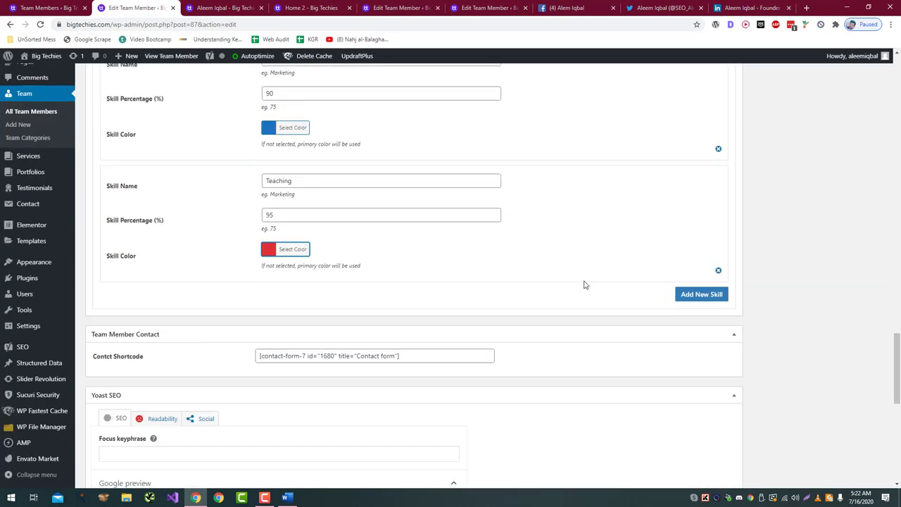
pyautogui.scroll(15, 772, 357)
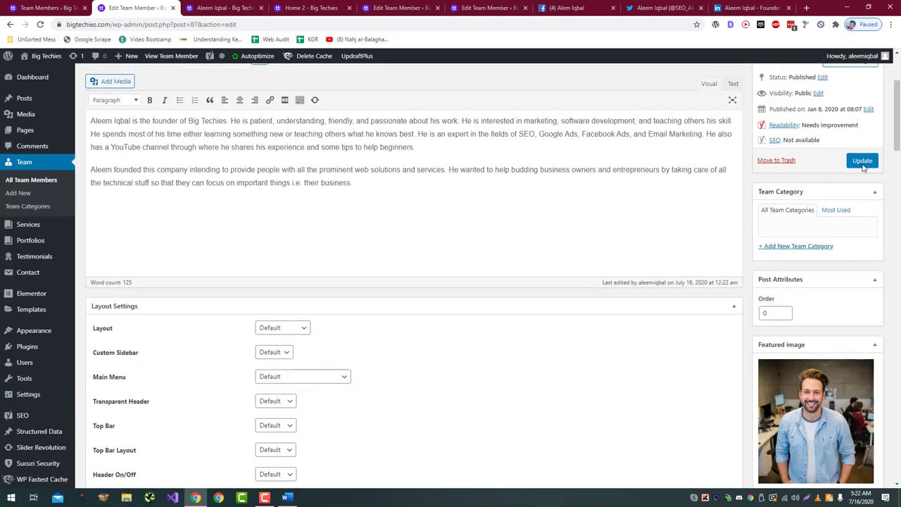
# Step: Save the member with Update and reload the public profile page with F5
pyautogui.click(862, 160)
pyautogui.click(221, 7)
pyautogui.press('F5')
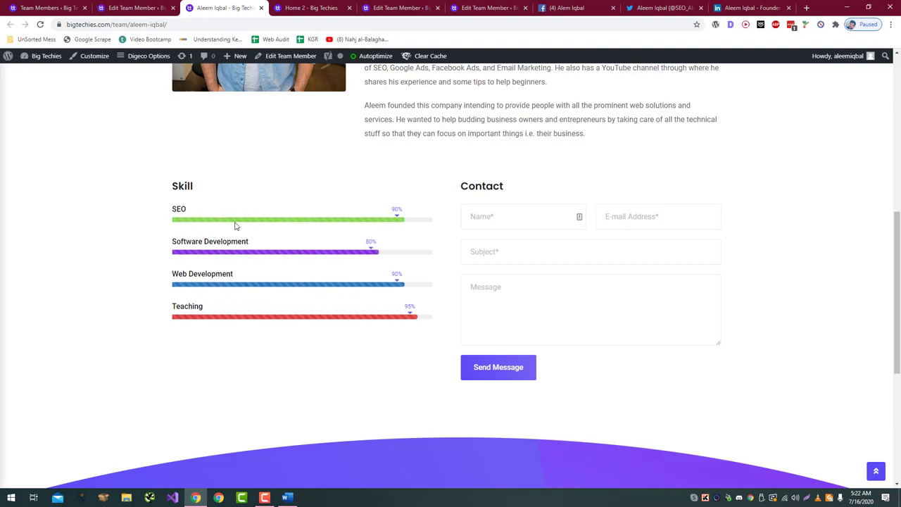
pyautogui.scroll(1, 300, 269)
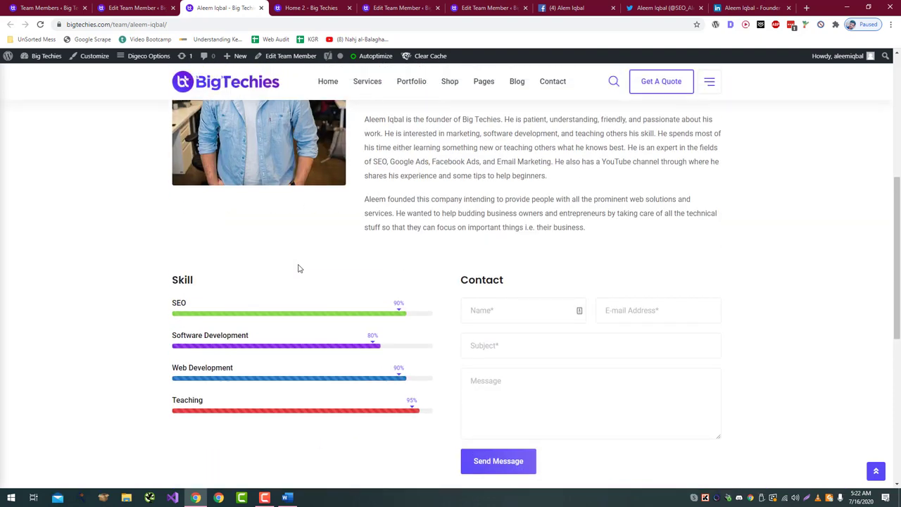
pyautogui.scroll(-2, 300, 268)
pyautogui.click(159, 6)
pyautogui.scroll(-20, 553, 230)
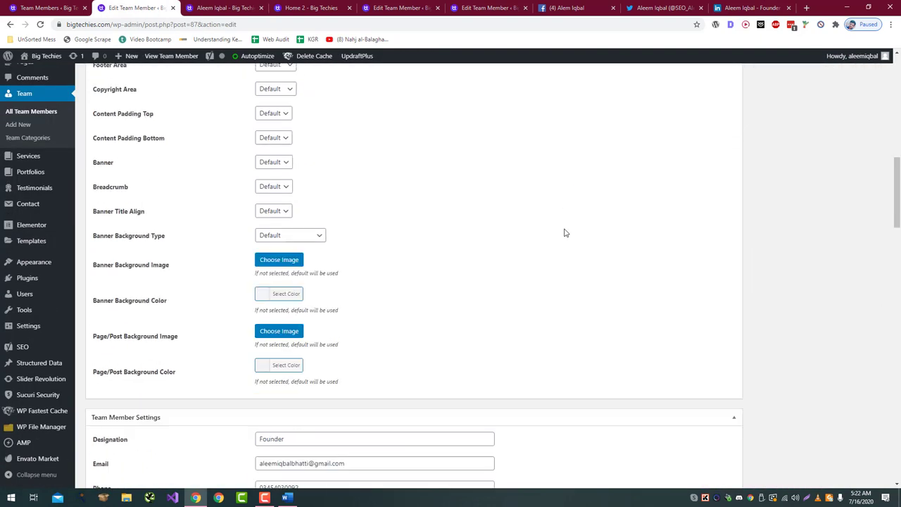
pyautogui.scroll(-9, 564, 232)
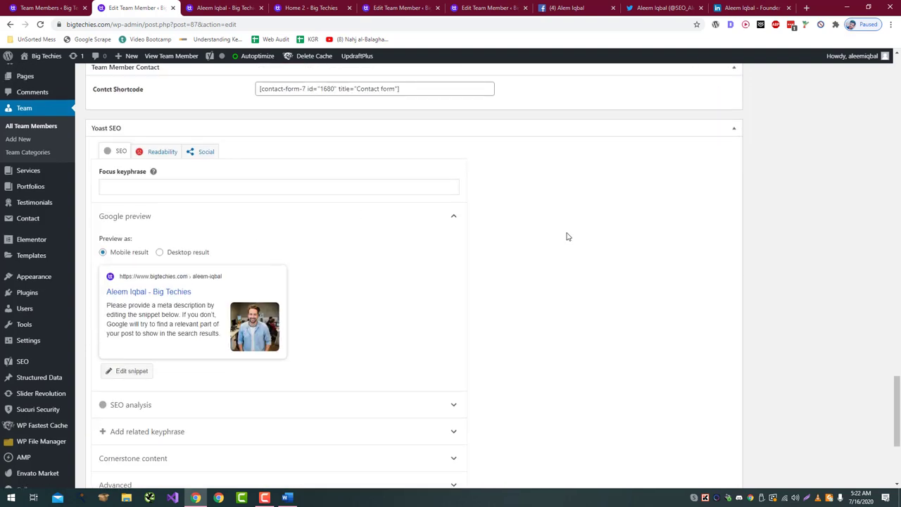
pyautogui.scroll(3, 568, 236)
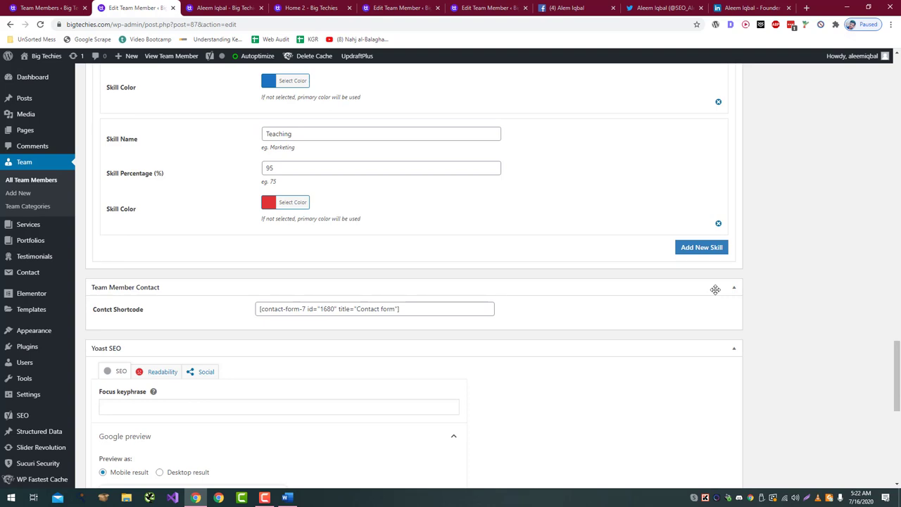
pyautogui.click(198, 6)
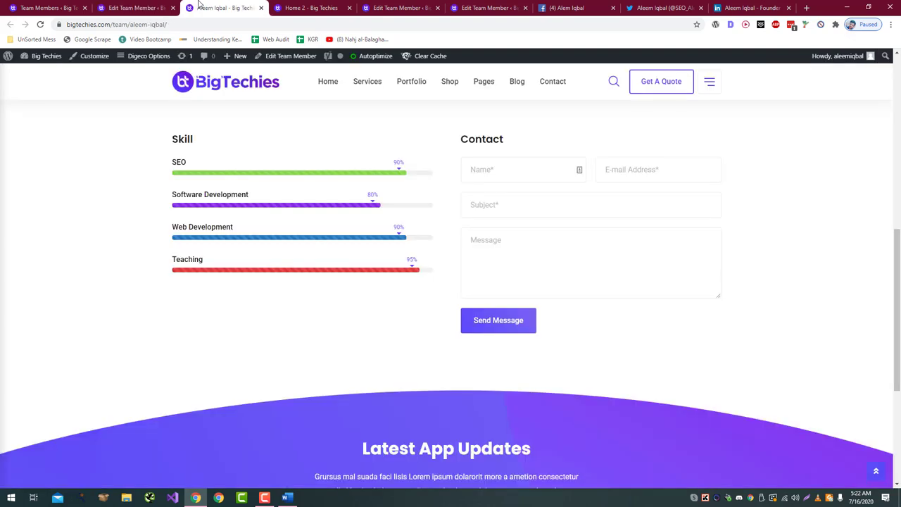
pyautogui.scroll(3, 304, 155)
pyautogui.click(303, 7)
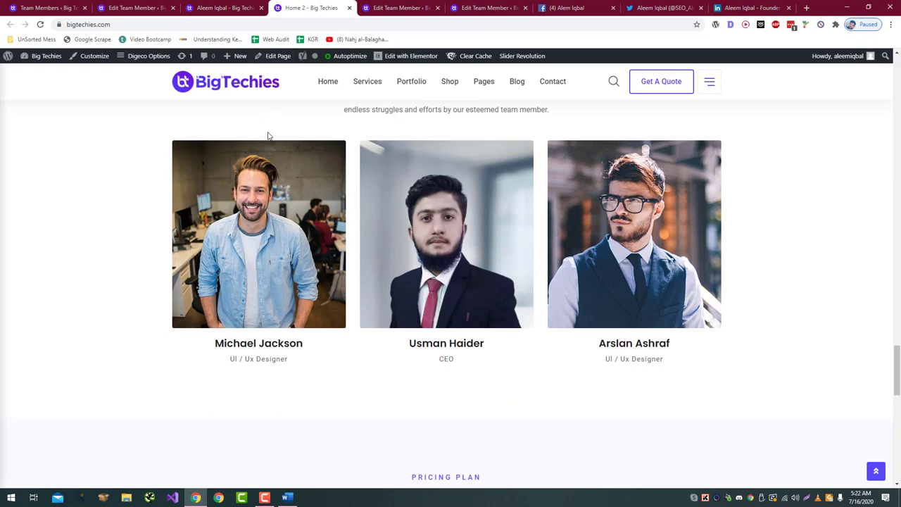
pyautogui.click(202, 6)
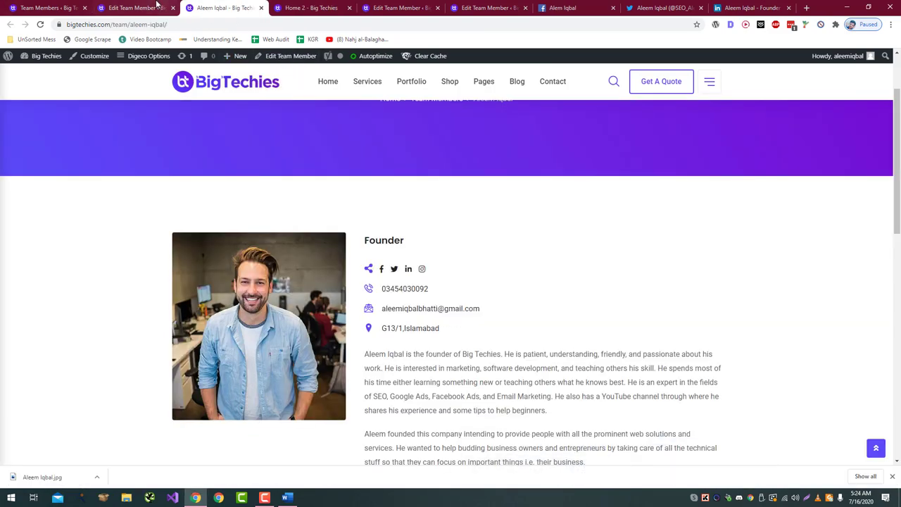
# Step: Remove the founder's featured image and upload a new photo from Downloads
pyautogui.click(157, 6)
pyautogui.scroll(-5, 845, 296)
pyautogui.click(802, 288)
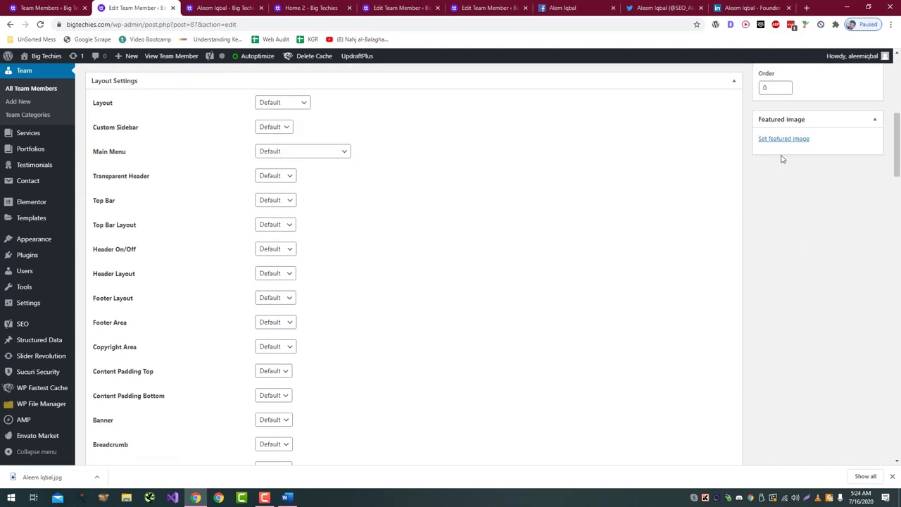
pyautogui.click(784, 138)
pyautogui.click(38, 93)
pyautogui.click(450, 247)
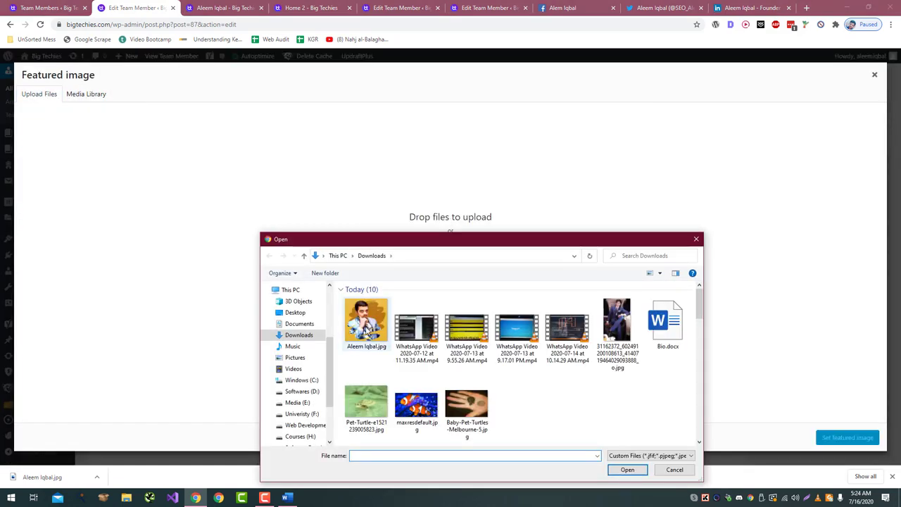
pyautogui.doubleClick(367, 328)
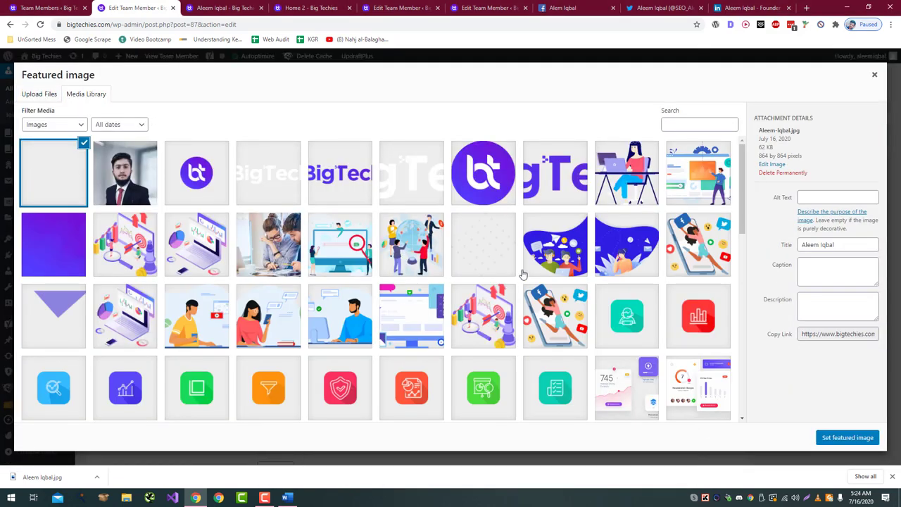
# Step: Copy the image title into its alt text, set it as featured image, and update the founder
pyautogui.tripleClick(837, 244)
pyautogui.hotkey('ctrl', 'c')
pyautogui.click(837, 197)
pyautogui.hotkey('ctrl', 'v')
pyautogui.click(848, 437)
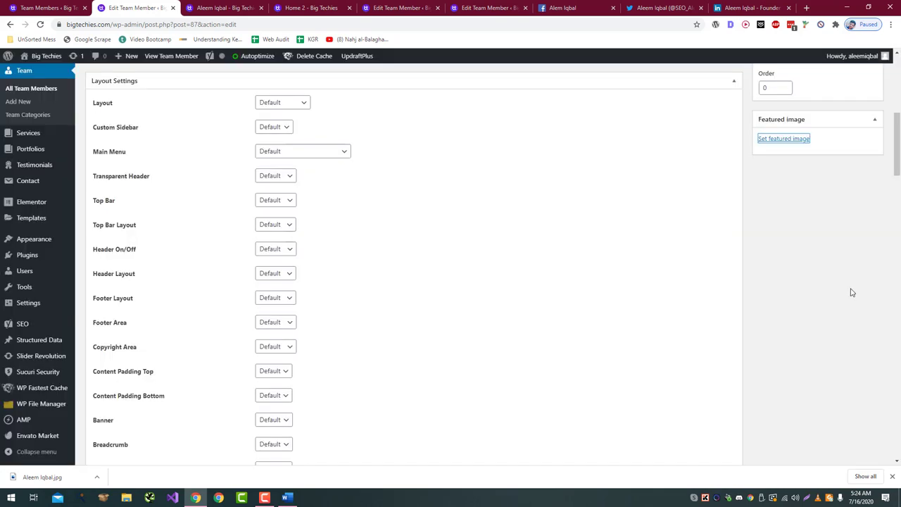
pyautogui.scroll(5, 852, 292)
pyautogui.click(861, 308)
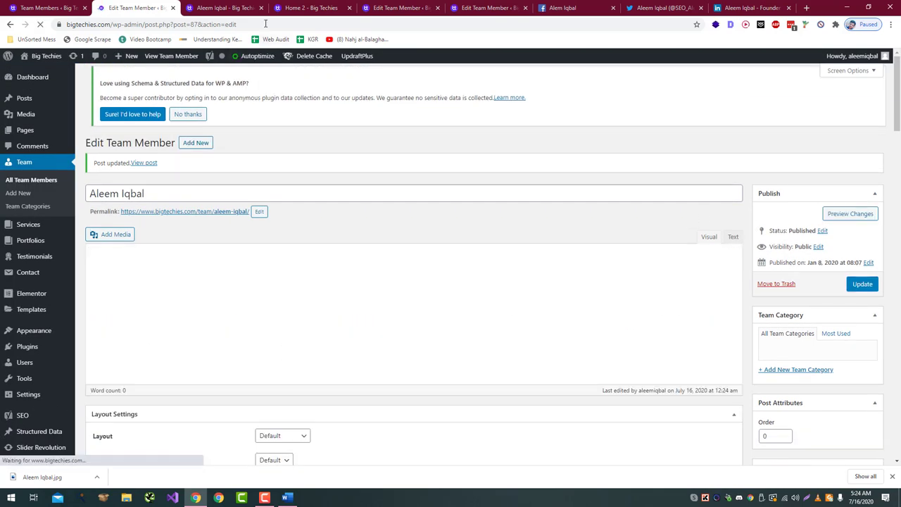
# Step: On the second member, replace the stock portrait by uploading the suit photo, renamed to the member's name
pyautogui.moveTo(401, 8); pyautogui.dragTo(261, 8)
pyautogui.scroll(-4, 808, 317)
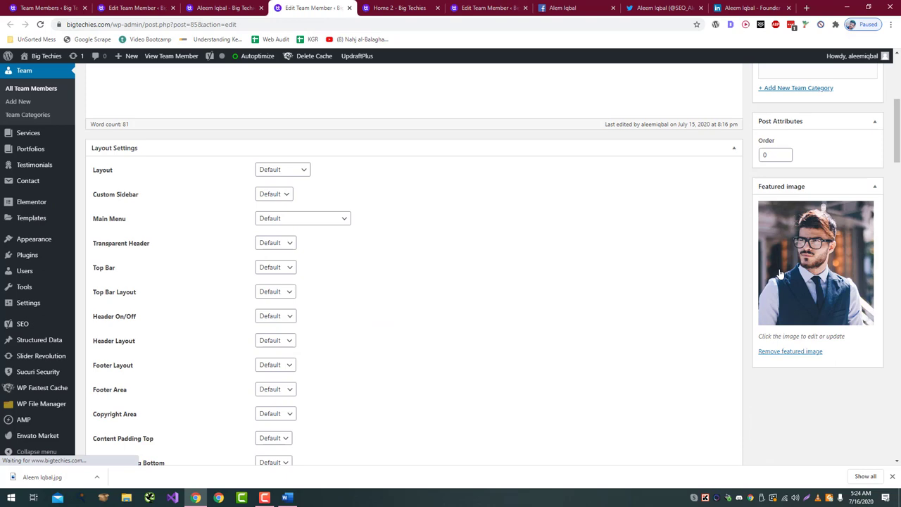
pyautogui.click(790, 351)
pyautogui.click(782, 205)
pyautogui.click(39, 93)
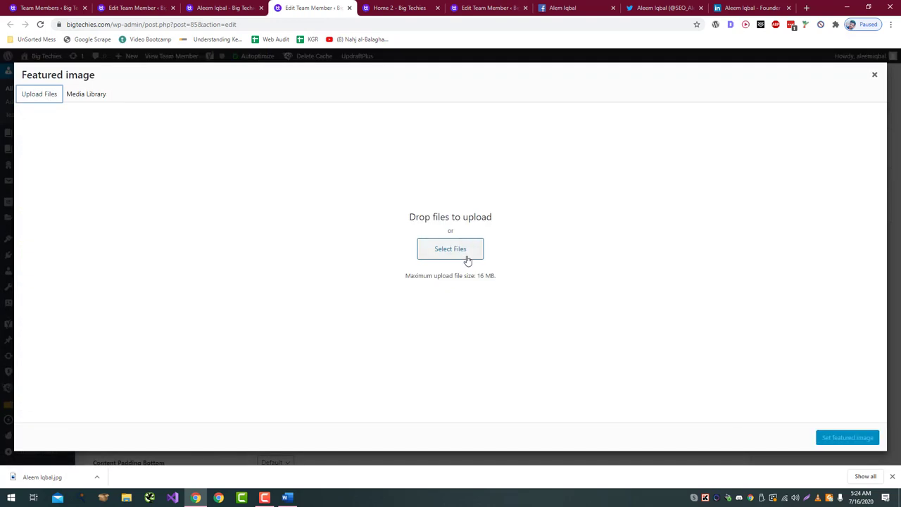
pyautogui.click(467, 260)
pyautogui.click(618, 323)
pyautogui.click(624, 347)
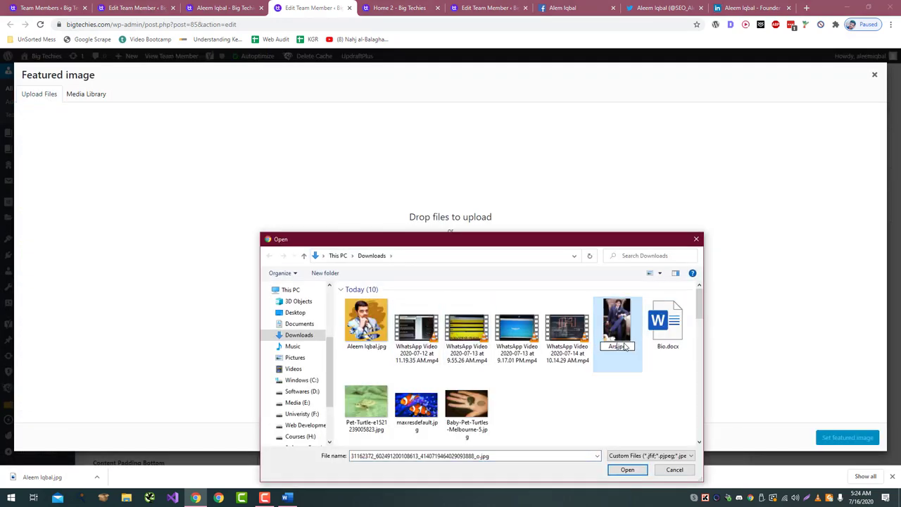
pyautogui.press('Return')
pyautogui.press('Return')
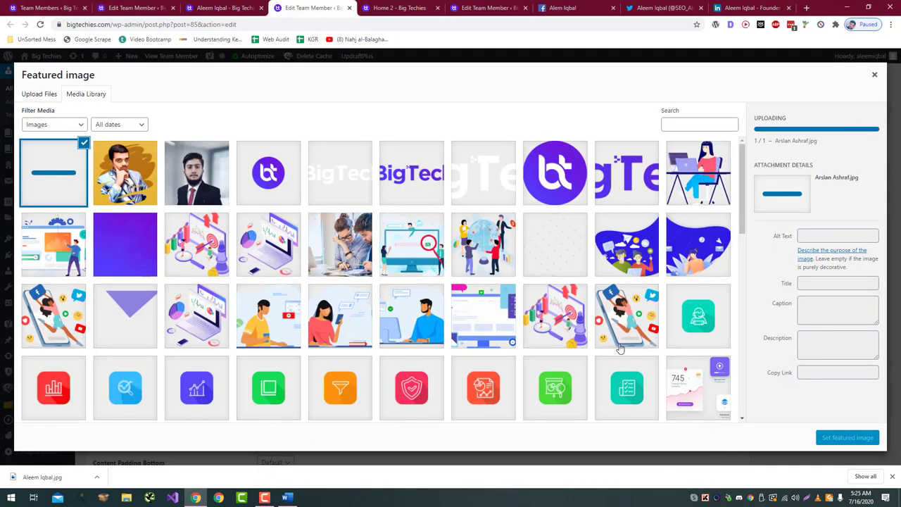
# Step: Copy the new image's title into its alt text and set it as the featured image
pyautogui.tripleClick(834, 255)
pyautogui.hotkey('ctrl', 'c')
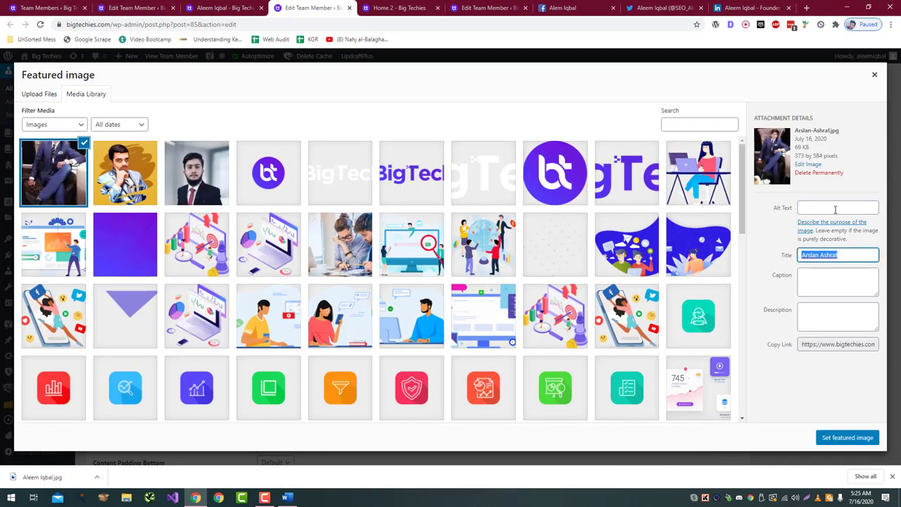
pyautogui.click(838, 207)
pyautogui.hotkey('ctrl', 'v')
pyautogui.click(848, 437)
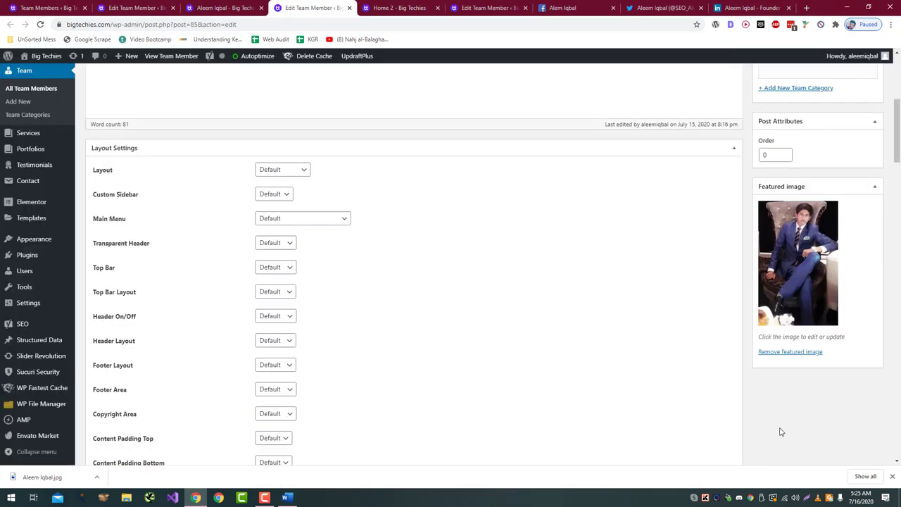
# Step: Change the member's designation to Management
pyautogui.scroll(-10, 781, 429)
pyautogui.click(446, 152)
pyautogui.hotkey('ctrl', 'a')
pyautogui.write('Manage')
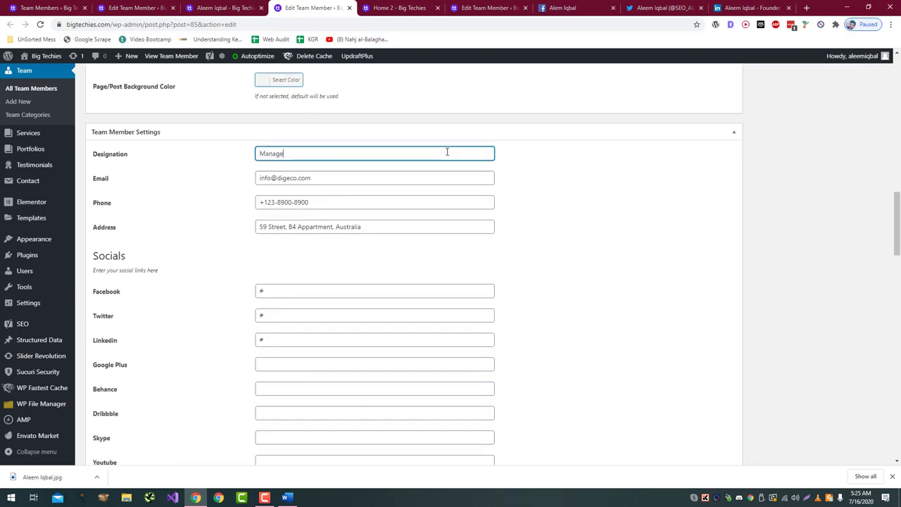
pyautogui.hotkey('ctrl', 'a')
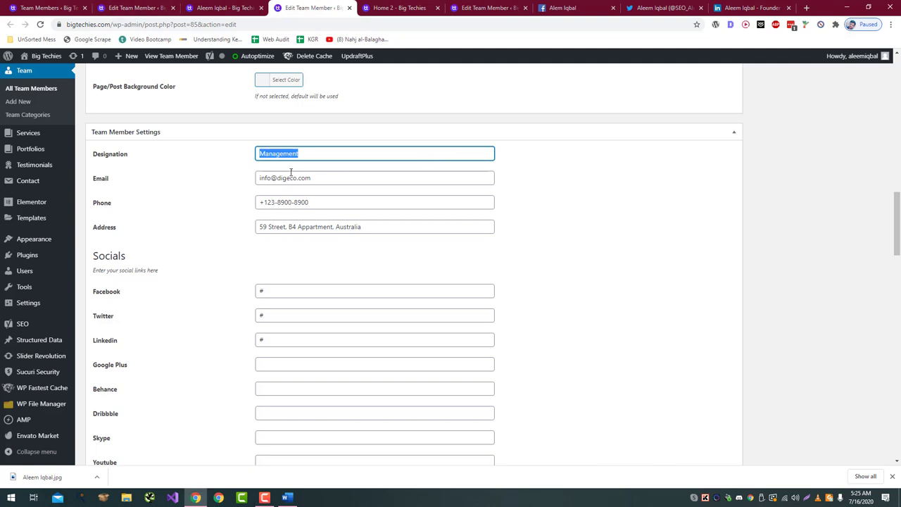
pyautogui.press('Tab')
# Step: Enter the member's new e-mail address, phone number and home address
pyautogui.scroll(-1, 508, 187)
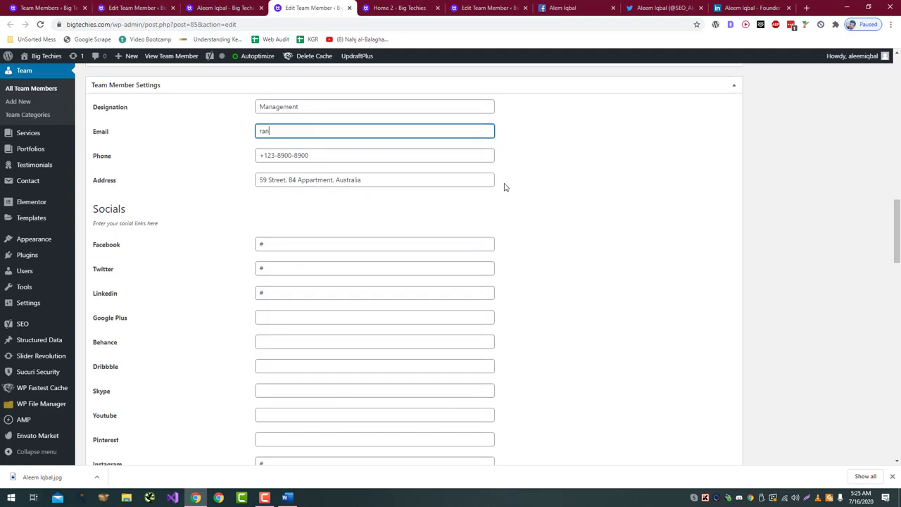
pyautogui.press('Tab')
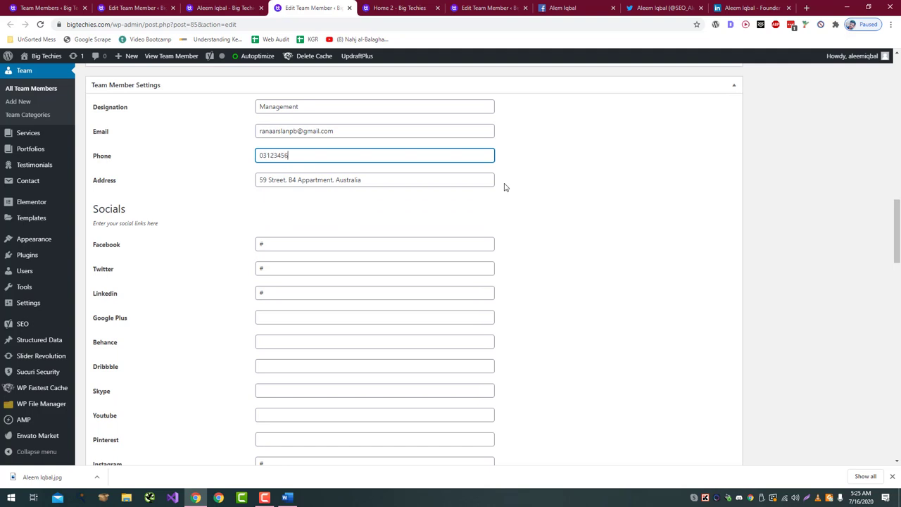
pyautogui.press('Tab')
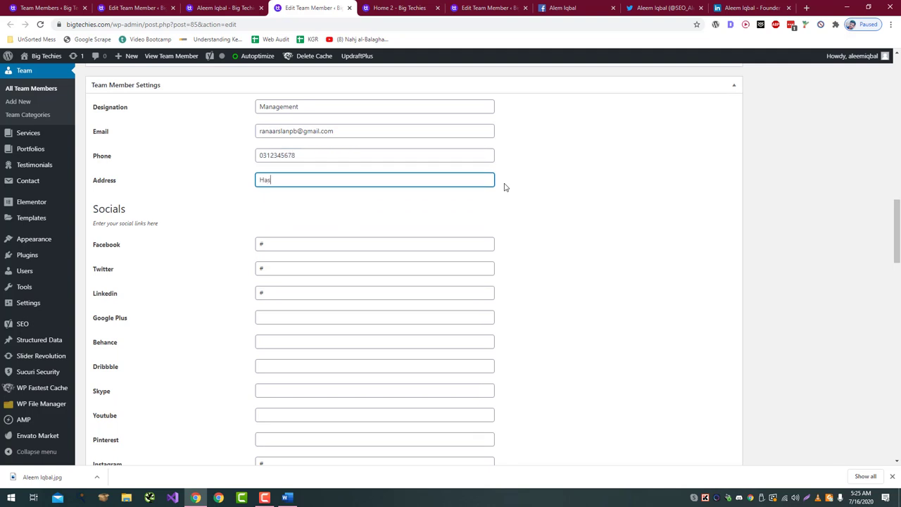
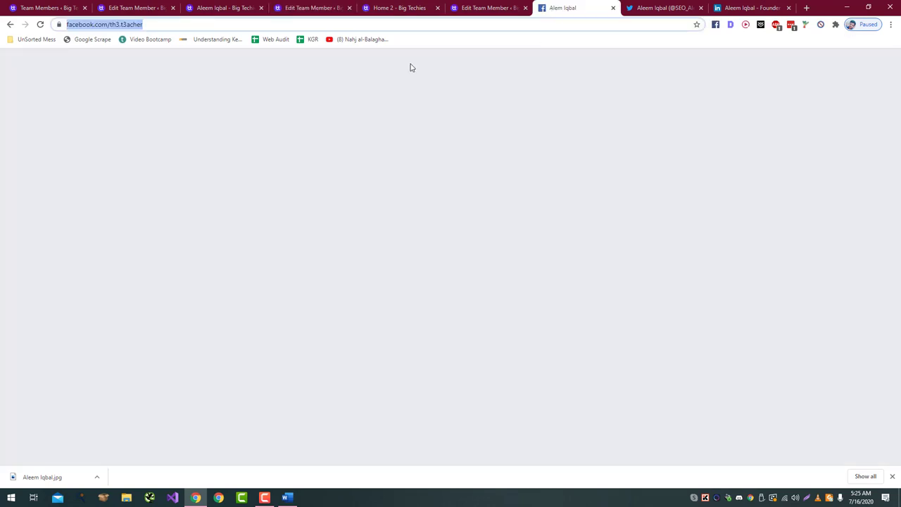
# Step: Search Facebook for the member and paste their profile link into the Facebook field
pyautogui.click(563, 8)
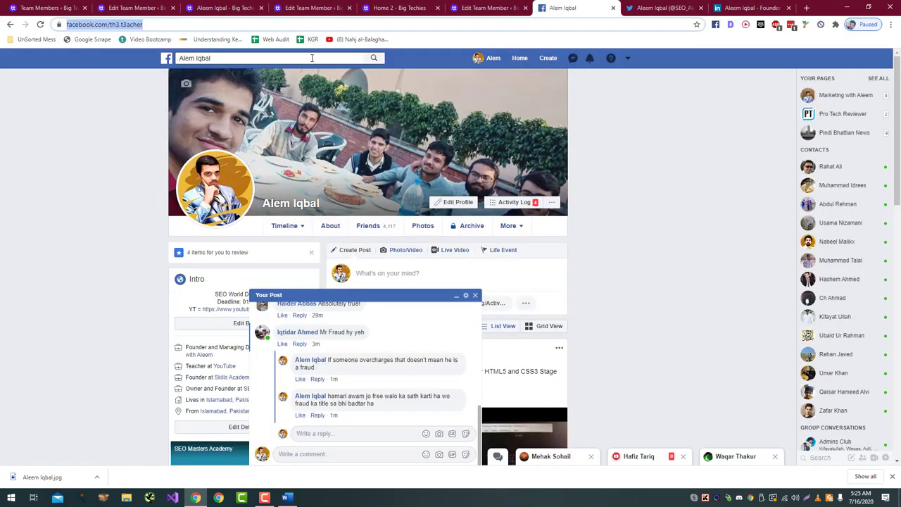
pyautogui.click(313, 57)
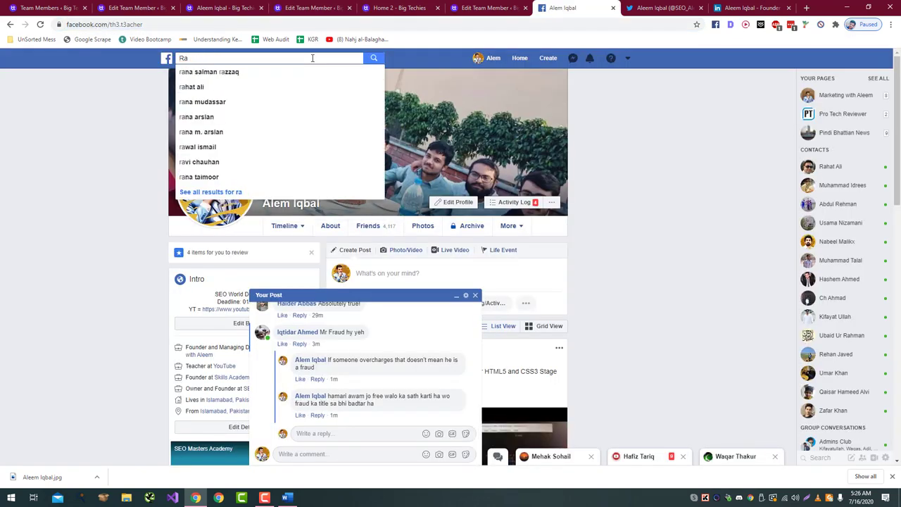
pyautogui.press('Return')
pyautogui.rightClick(323, 121)
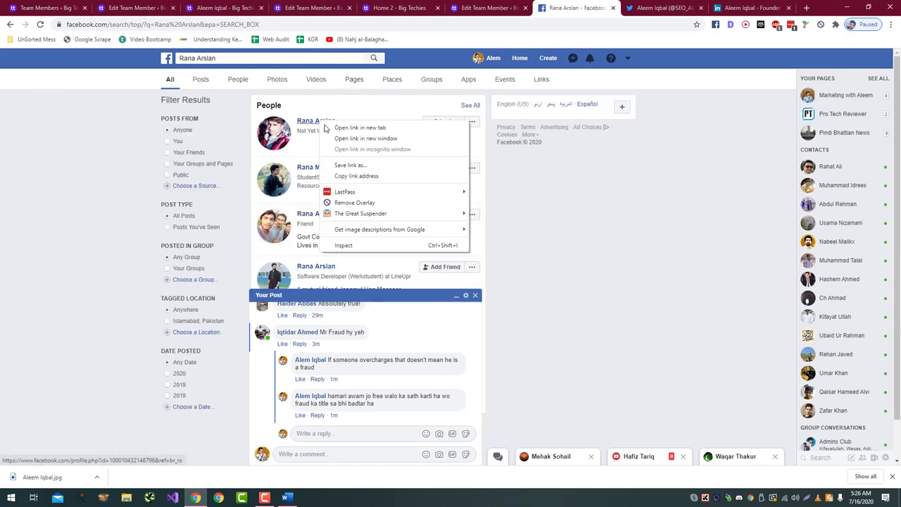
pyautogui.click(357, 178)
pyautogui.click(310, 7)
pyautogui.scroll(-10, 780, 232)
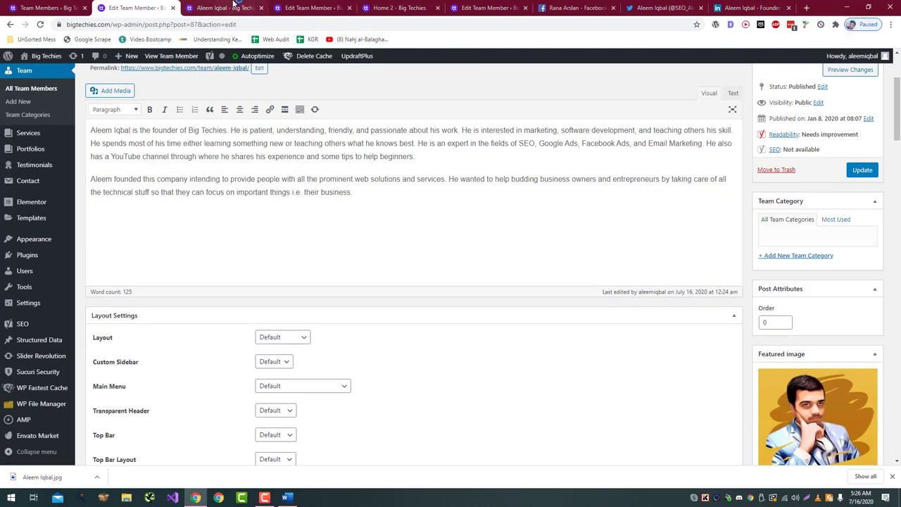
pyautogui.click(400, 244)
pyautogui.hotkey('ctrl', 'v')
# Step: Search the web for the member's Twitter profile and open the top result
pyautogui.hotkey('ctrl', 't')
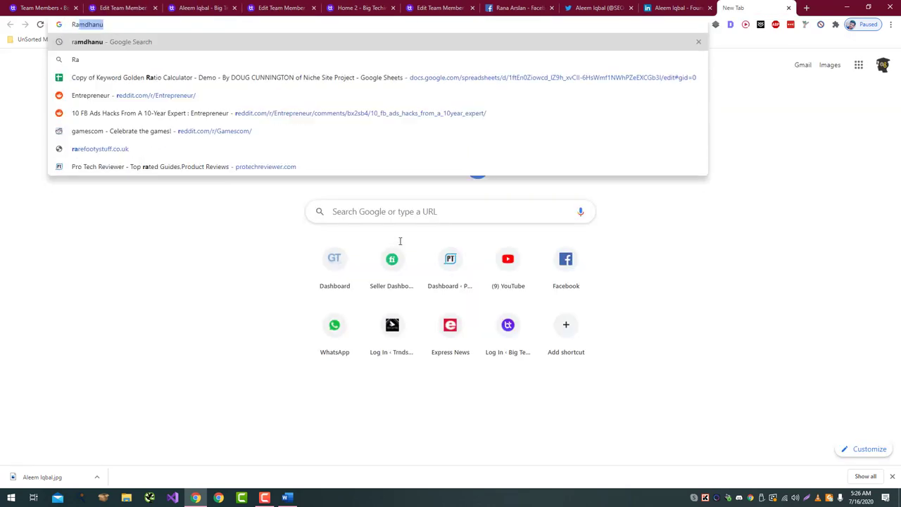
pyautogui.press('Return')
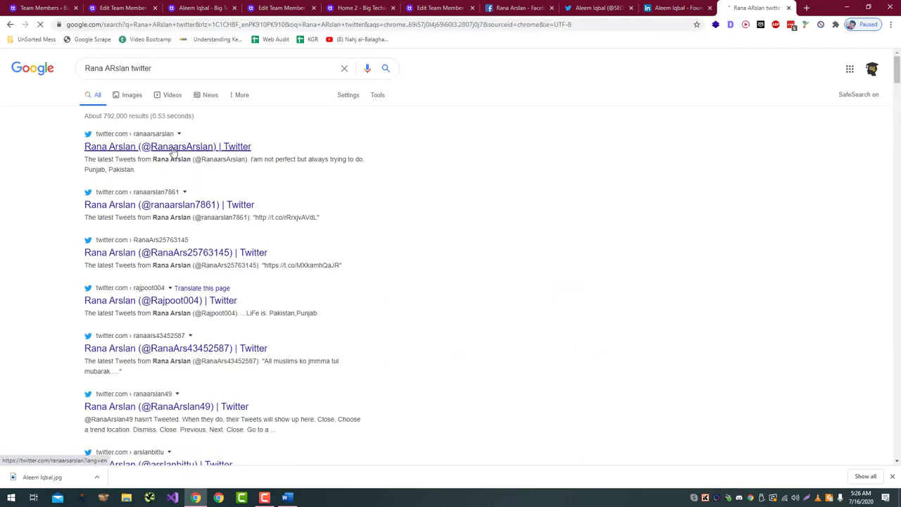
pyautogui.click(133, 148)
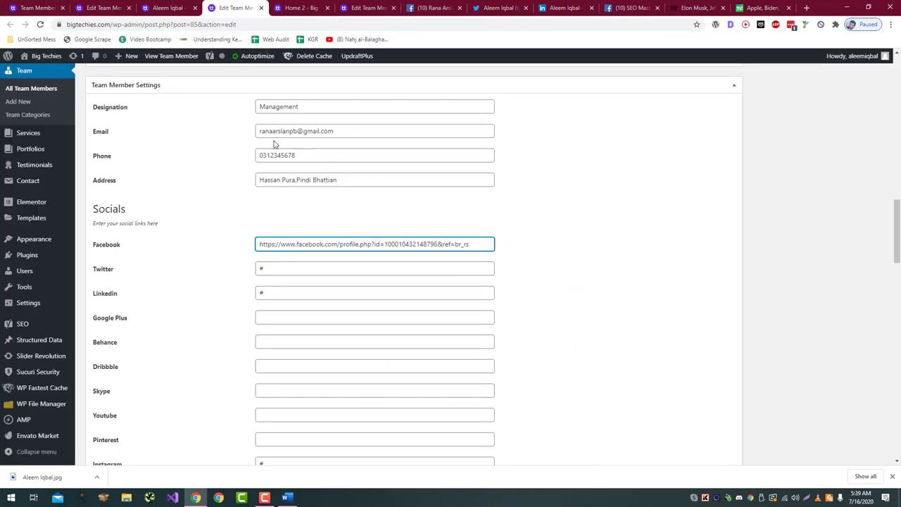
pyautogui.click(310, 264)
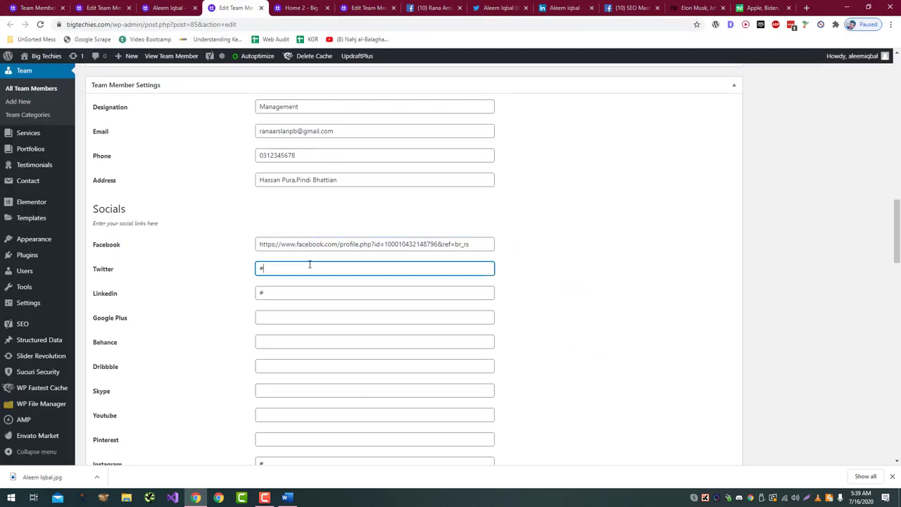
# Step: Delete the '#' placeholders from the Twitter, LinkedIn and Instagram fields
pyautogui.press('BackSpace')
pyautogui.click(288, 291)
pyautogui.press('BackSpace')
pyautogui.scroll(-3, 272, 276)
pyautogui.click(271, 276)
pyautogui.press('BackSpace')
pyautogui.scroll(-3, 271, 276)
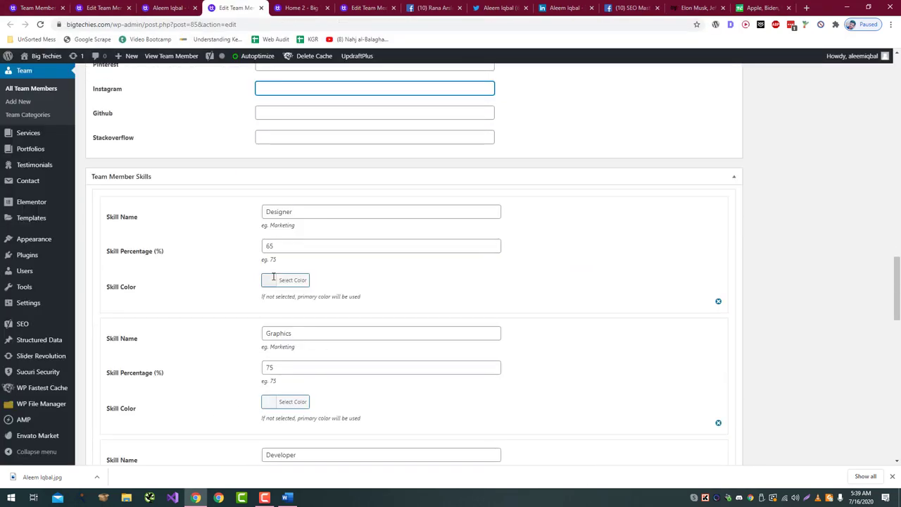
# Step: Rename the first two skills to SEO (70%) and Web Designer at 50%
pyautogui.click(311, 211)
pyautogui.hotkey('ctrl', 'a')
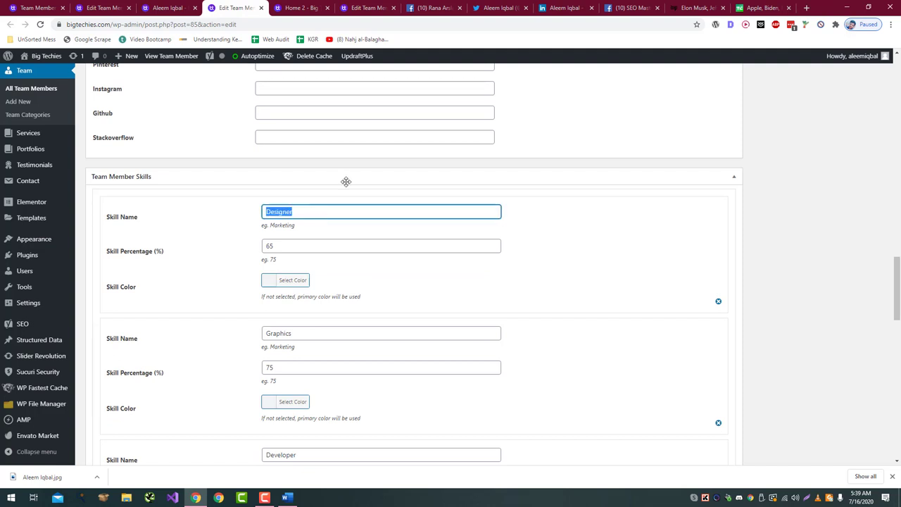
pyautogui.write('SEO')
pyautogui.press('Tab')
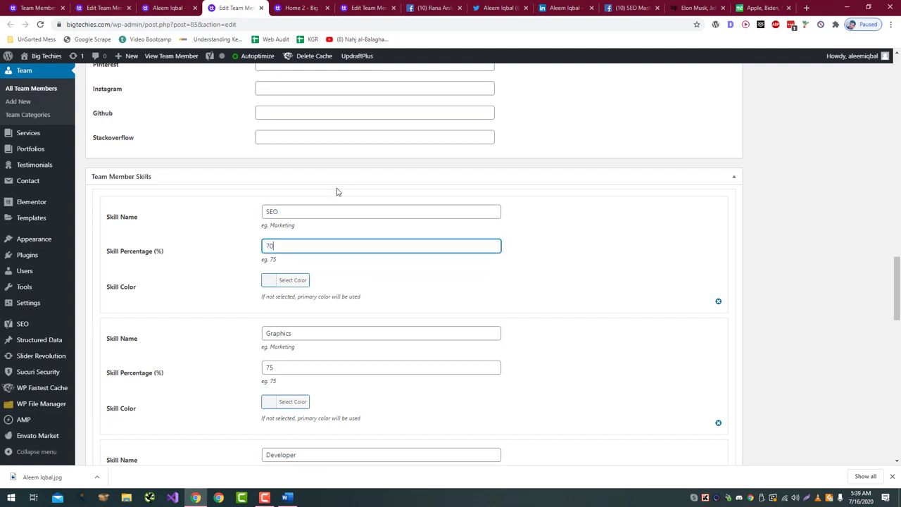
pyautogui.press('Tab')
pyautogui.press('Tab')
pyautogui.write('Web Desig')
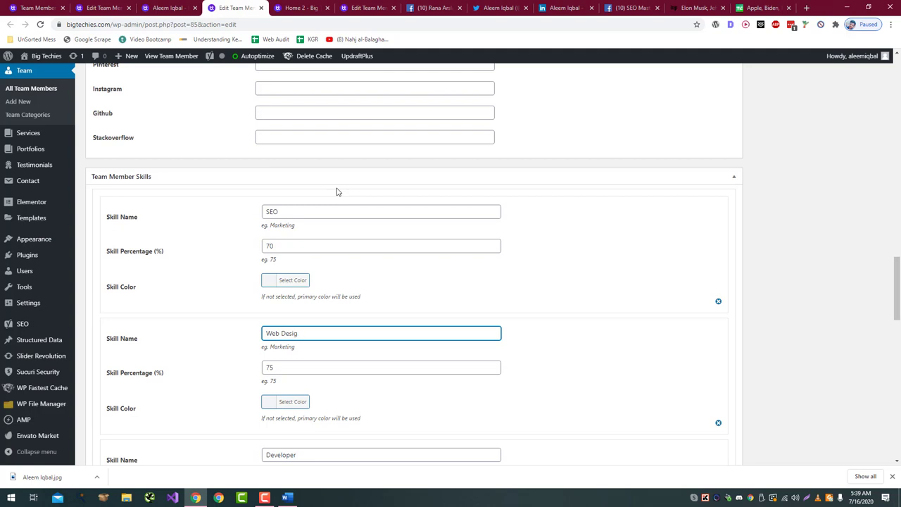
pyautogui.write('ner')
pyautogui.press('Tab')
pyautogui.write('5')
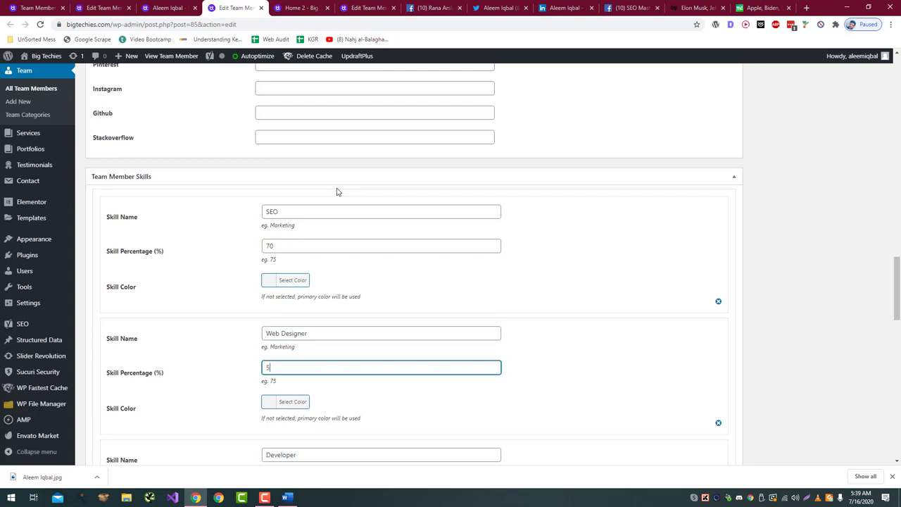
pyautogui.write('0')
# Step: Rename the last two skills to Web Developer at 80% and Teacher at 65%
pyautogui.press('Tab')
pyautogui.press('Tab')
pyautogui.write('W')
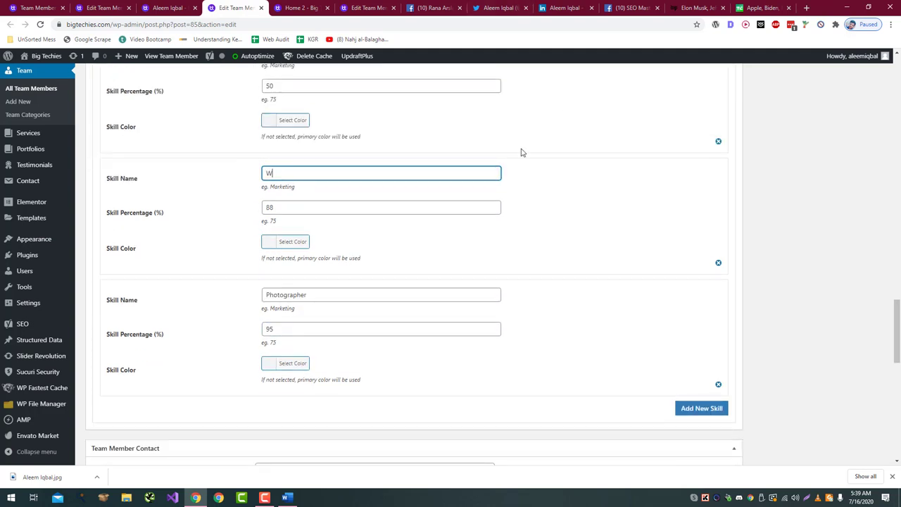
pyautogui.write('eb Developer')
pyautogui.press('Tab')
pyautogui.write('80')
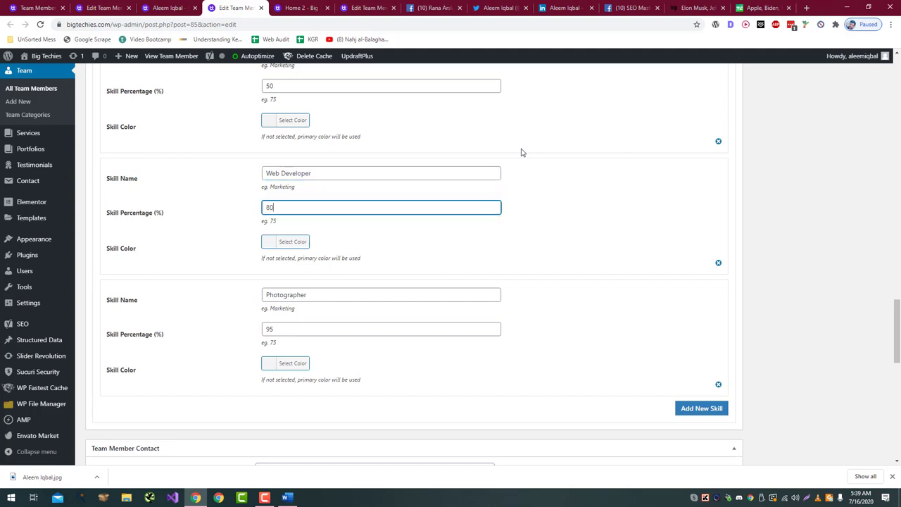
pyautogui.press('Tab')
pyautogui.press('Tab')
pyautogui.write('Teacher')
pyautogui.press('Tab')
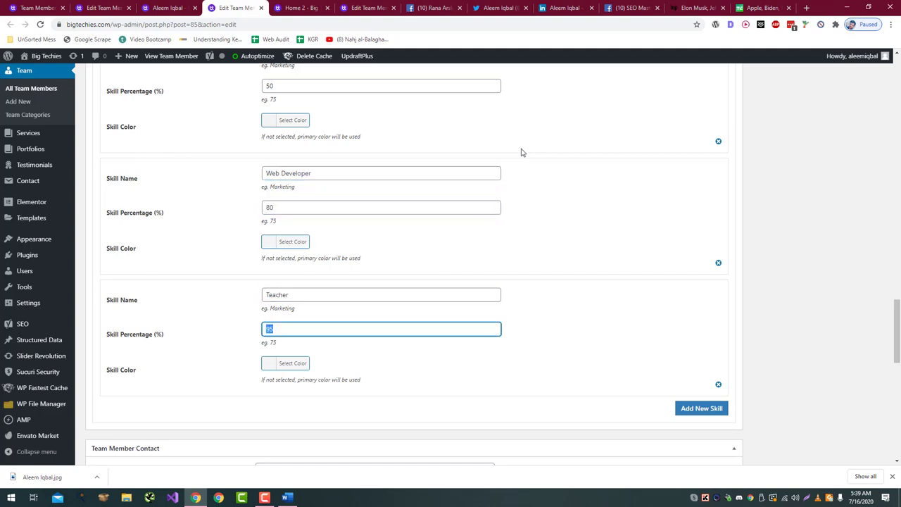
pyautogui.write('65')
pyautogui.scroll(3, 517, 152)
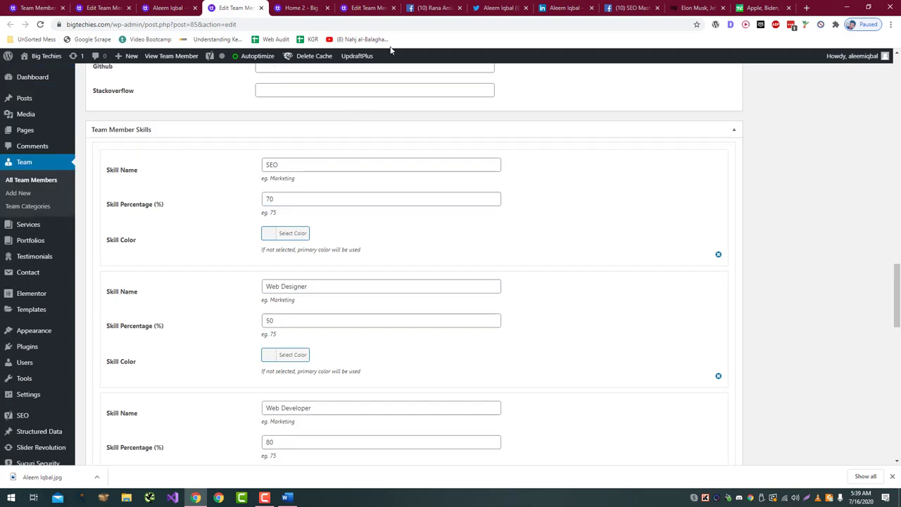
# Step: Colour the skill bars: SEO blue, Web Designer red, Web Developer yellow, Teacher blue
pyautogui.click(293, 232)
pyautogui.click(336, 344)
pyautogui.scroll(-1, 304, 369)
pyautogui.scroll(-2, 305, 369)
pyautogui.click(288, 229)
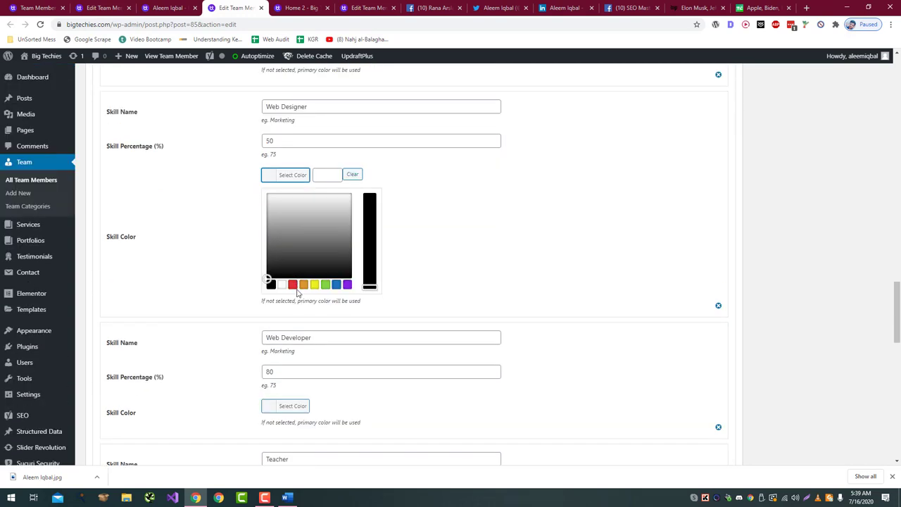
pyautogui.click(292, 285)
pyautogui.click(279, 410)
pyautogui.click(315, 407)
pyautogui.scroll(-3, 315, 408)
pyautogui.click(272, 292)
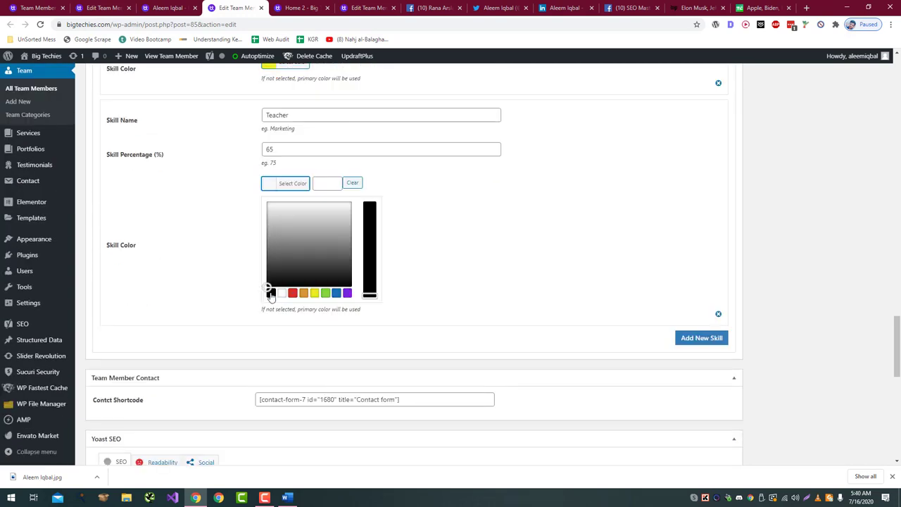
pyautogui.click(336, 293)
pyautogui.scroll(-5, 458, 321)
pyautogui.scroll(15, 458, 318)
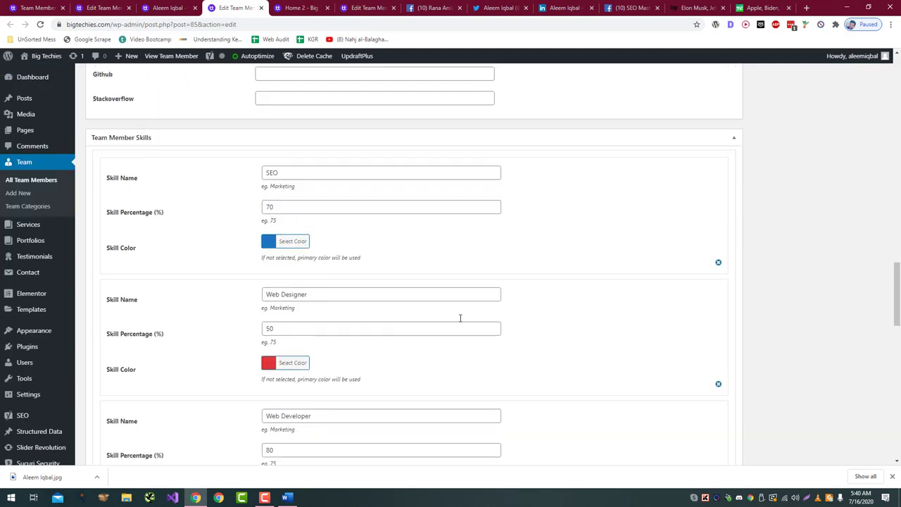
pyautogui.scroll(10, 459, 317)
# Step: Copy the bio paragraph from the Word document and update the team member
pyautogui.click(286, 497)
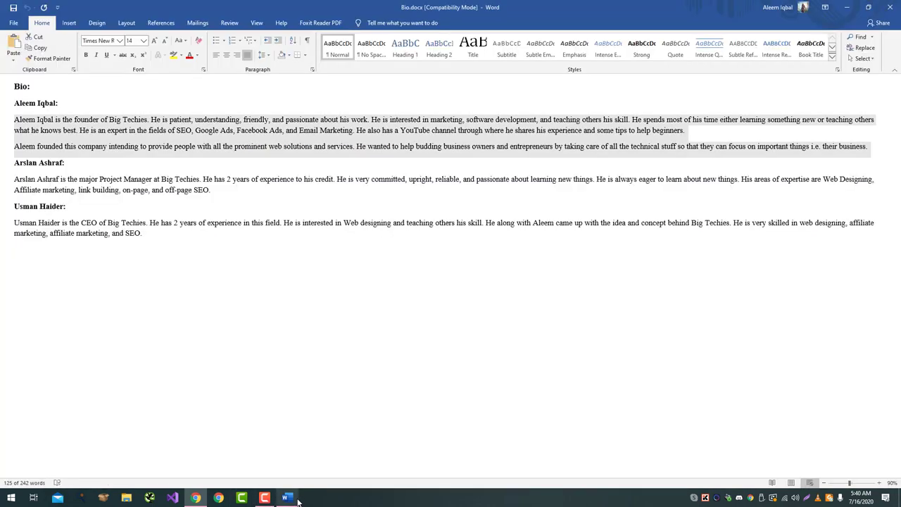
pyautogui.moveTo(191, 191); pyautogui.dragTo(14, 179)
pyautogui.hotkey('ctrl', 'c')
pyautogui.hotkey('alt', 'Tab')
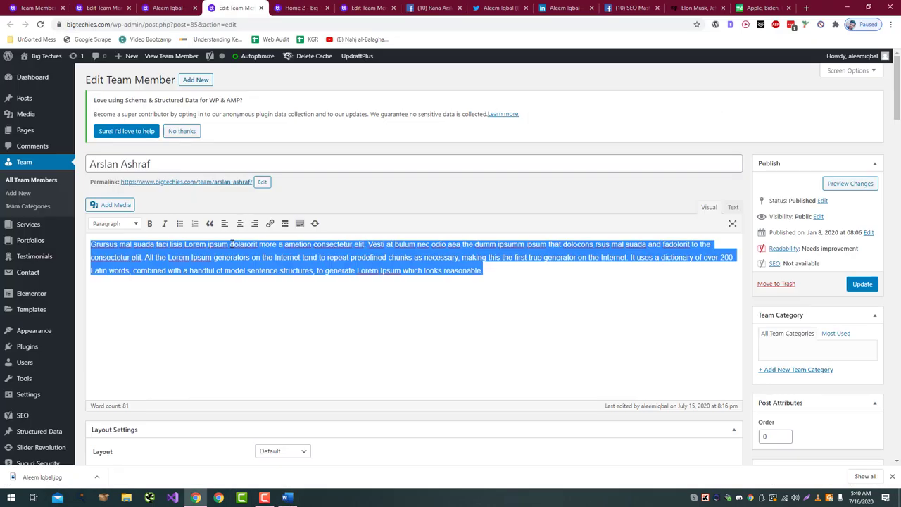
pyautogui.scroll(-10, 387, 221)
pyautogui.scroll(-15, 387, 221)
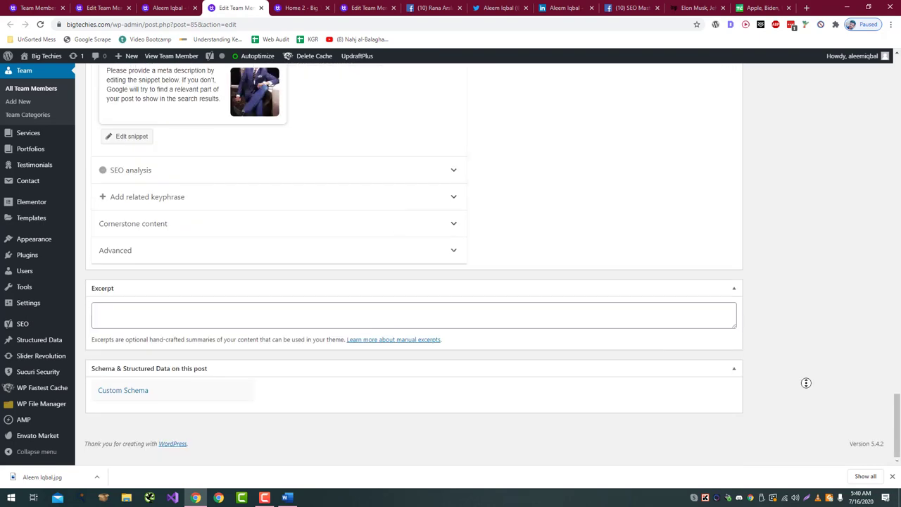
pyautogui.scroll(20, 805, 382)
pyautogui.click(863, 284)
pyautogui.hotkey('ctrl', 'shift', 'Tab')
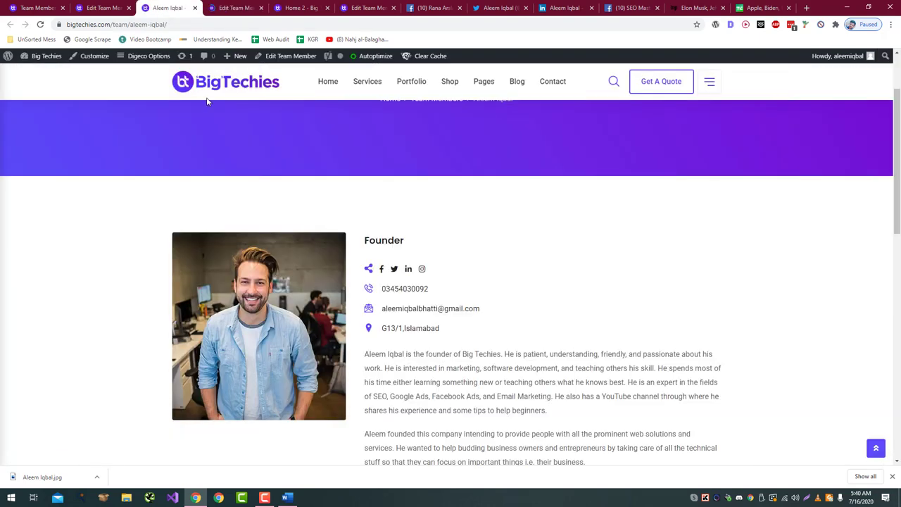
# Step: Reload the live page, go to the homepage and scroll to the Dedicated Team section
pyautogui.press('F5')
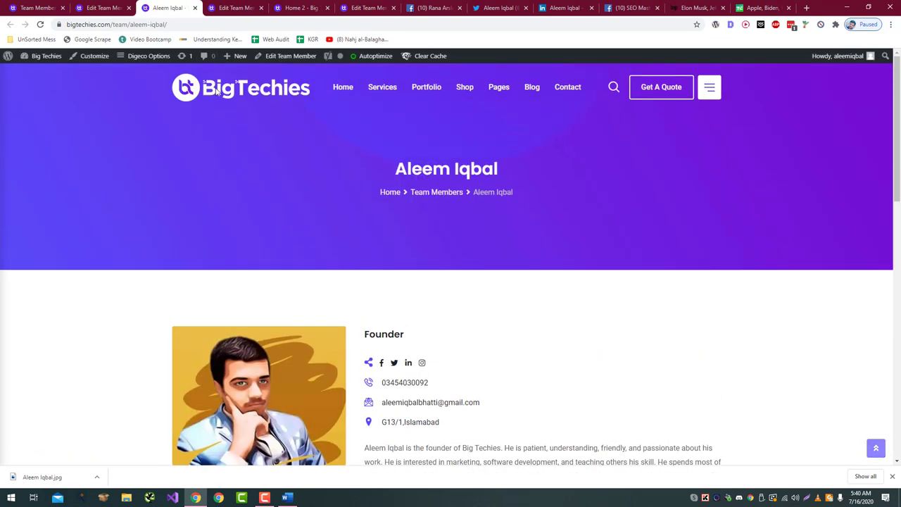
pyautogui.click(196, 102)
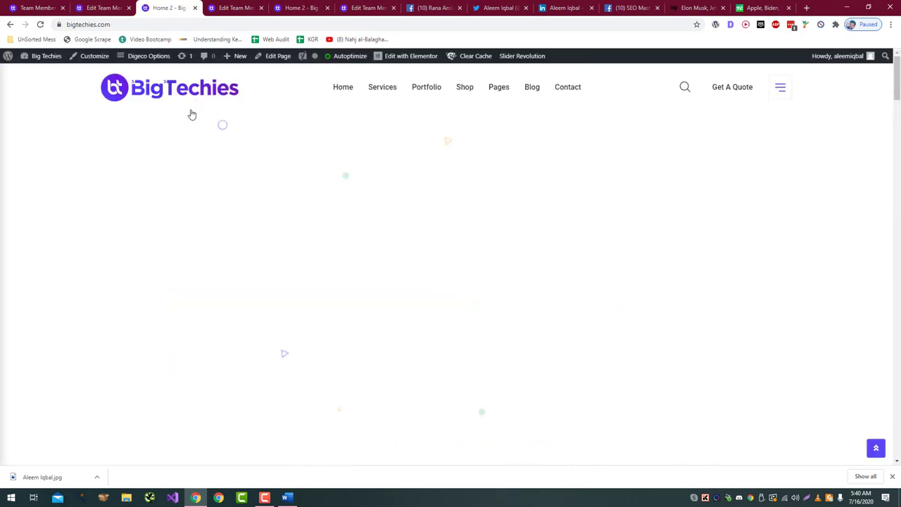
pyautogui.scroll(-5, 188, 123)
pyautogui.scroll(-15, 187, 132)
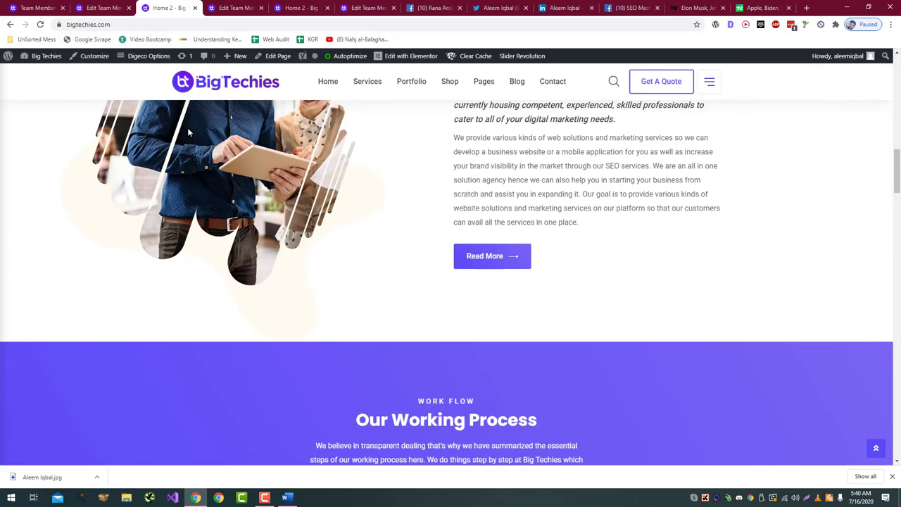
pyautogui.scroll(-10, 188, 132)
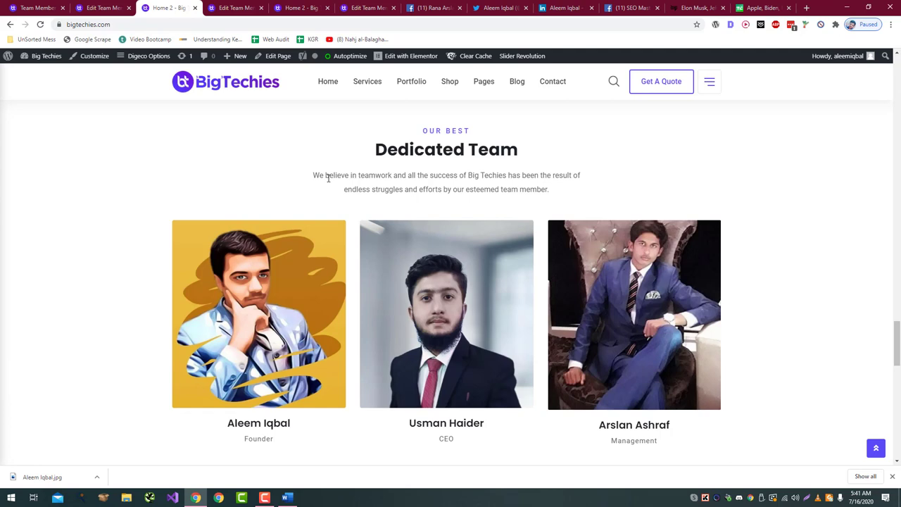